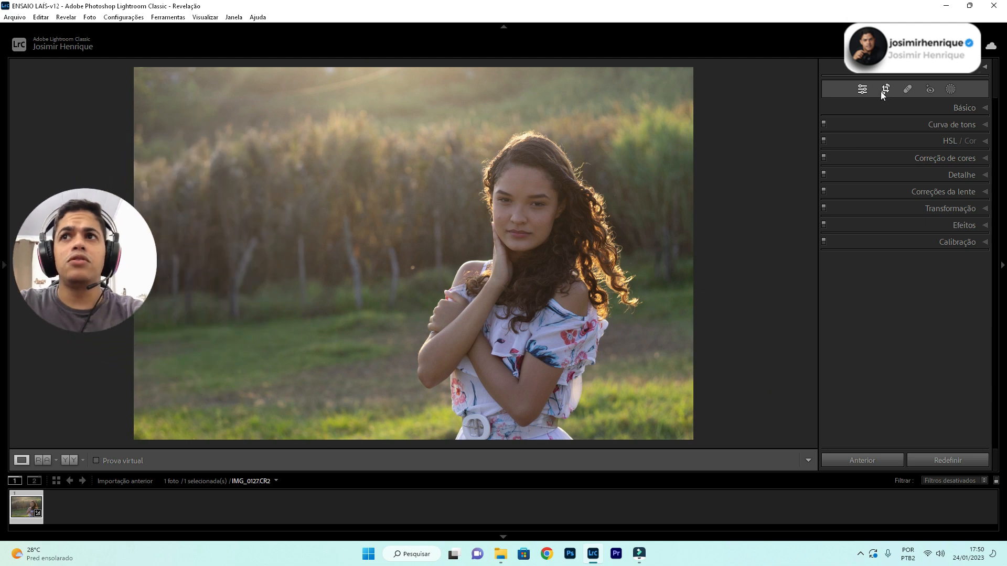
Step: Crop the photo to the 4x5 / 8x10 aspect ratio with the woman framed toward the right, and straighten it by −0.15
click(882, 90)
click(948, 125)
click(927, 188)
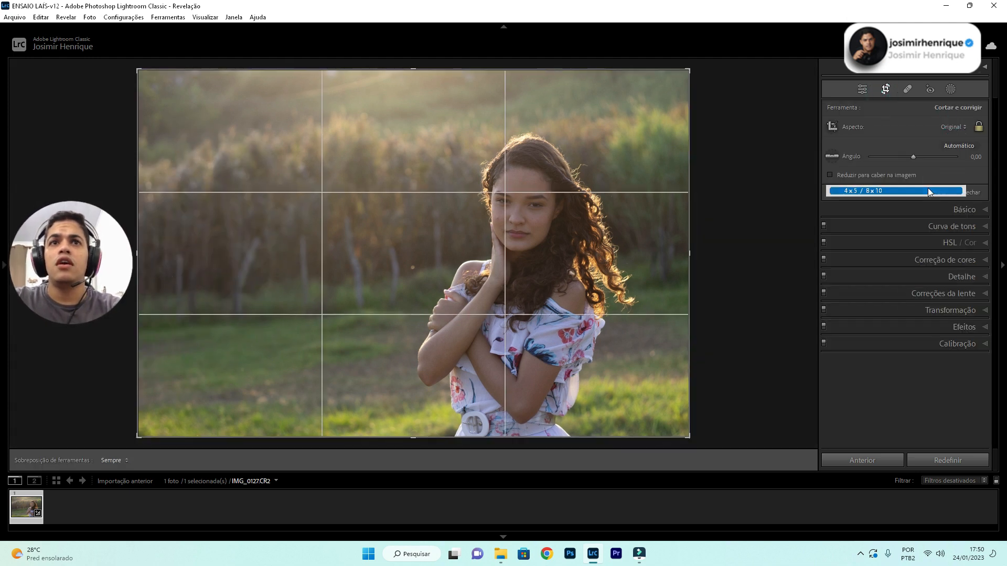
drag(599, 221, 561, 216)
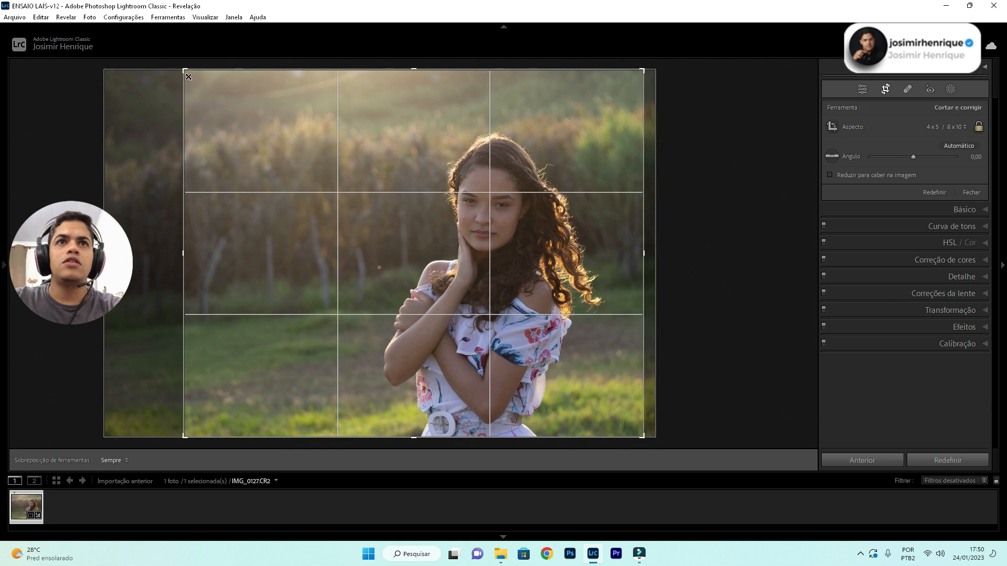
drag(185, 71, 193, 77)
drag(411, 203, 407, 204)
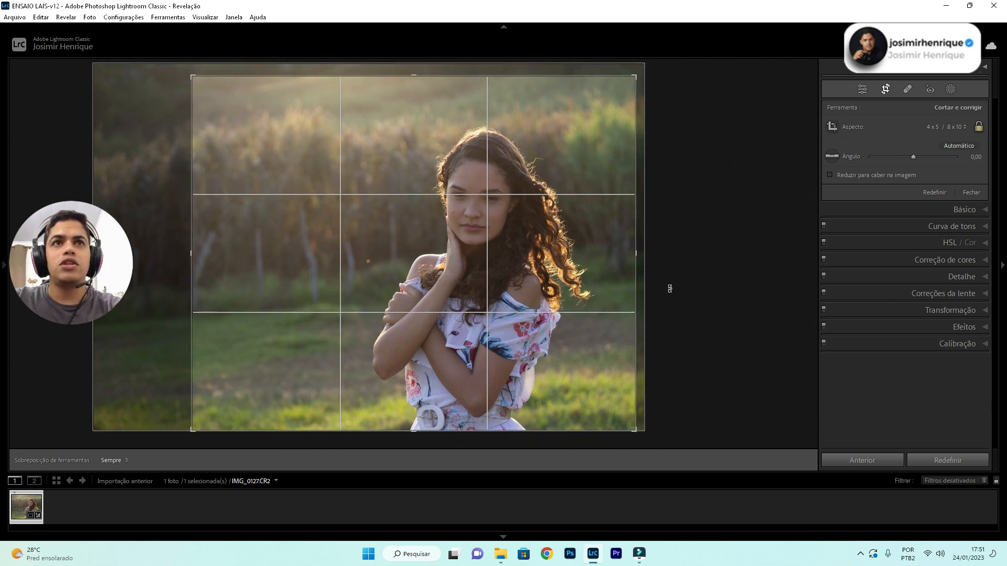
drag(670, 288, 670, 288)
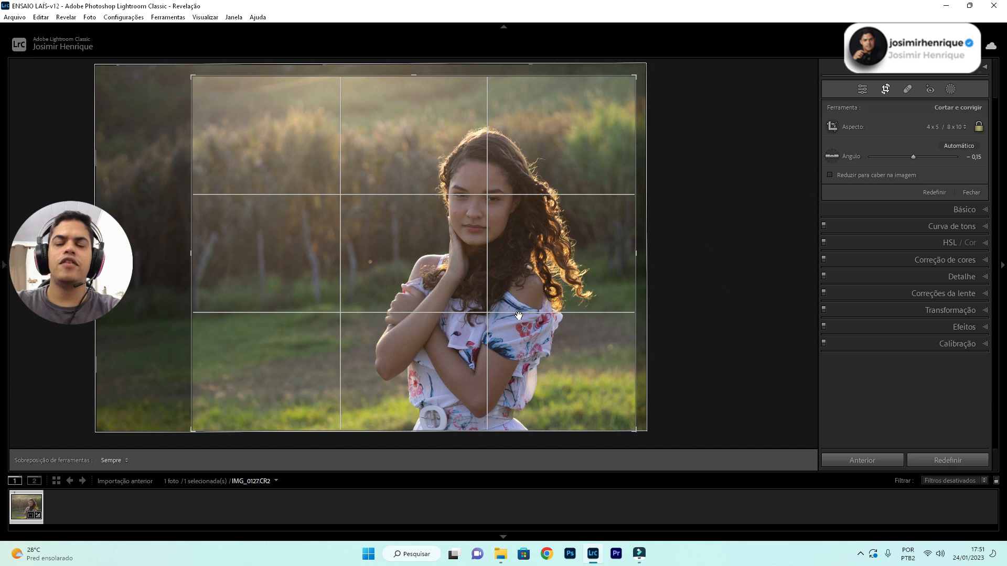
key(Return)
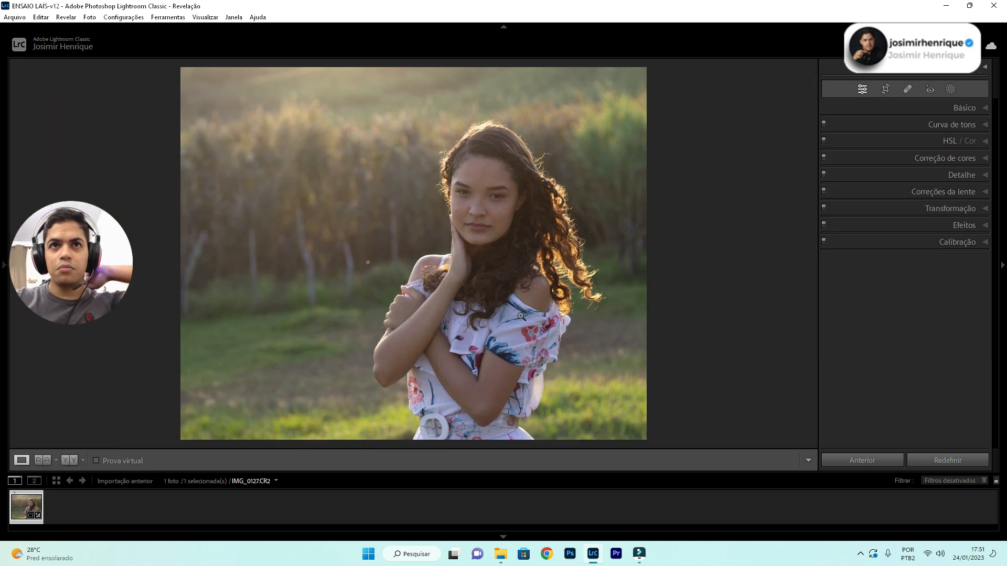
Step: Set the basic adjustments to temperature 5056, highlights −11 and exposure +0.35
click(975, 111)
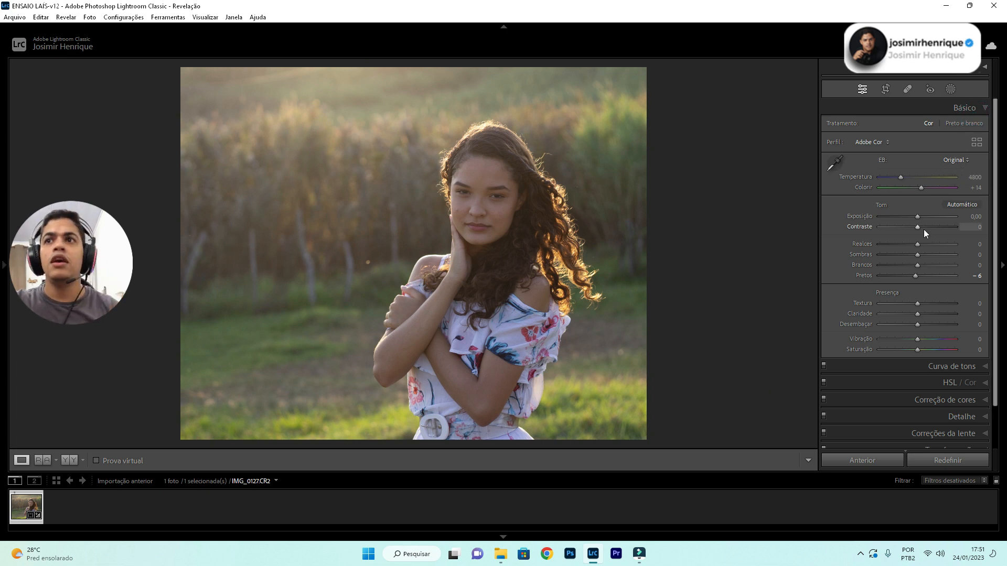
drag(902, 179, 904, 178)
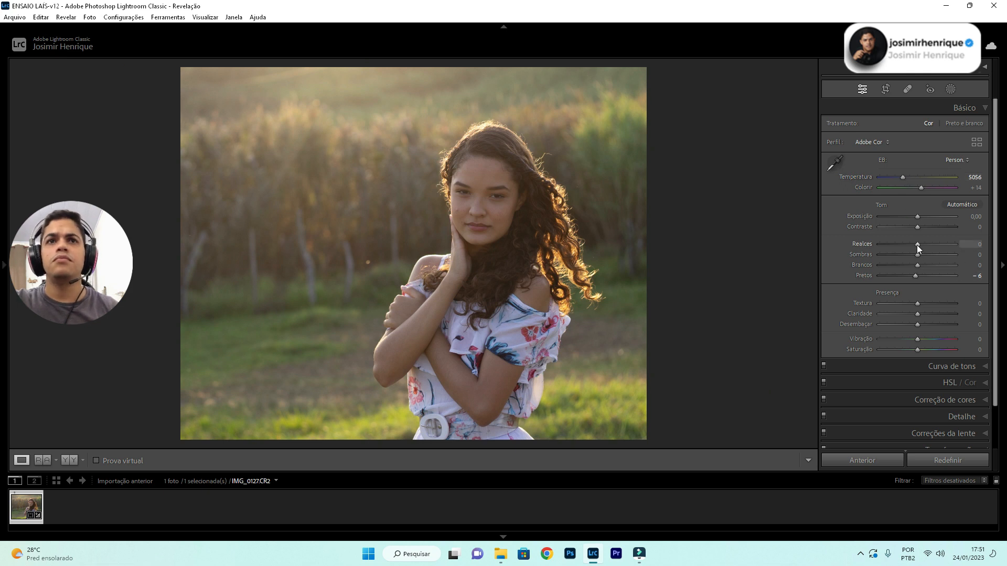
drag(917, 244, 920, 217)
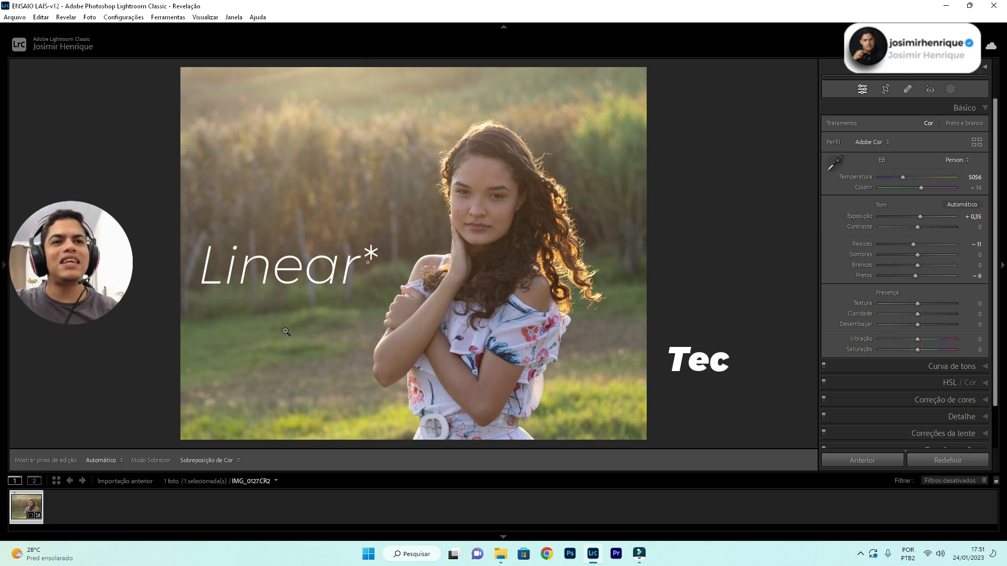
Step: Add a diagonal linear gradient mask over the photo's lower-left corner and set its exposure to −0.28
key(m)
drag(269, 345, 405, 222)
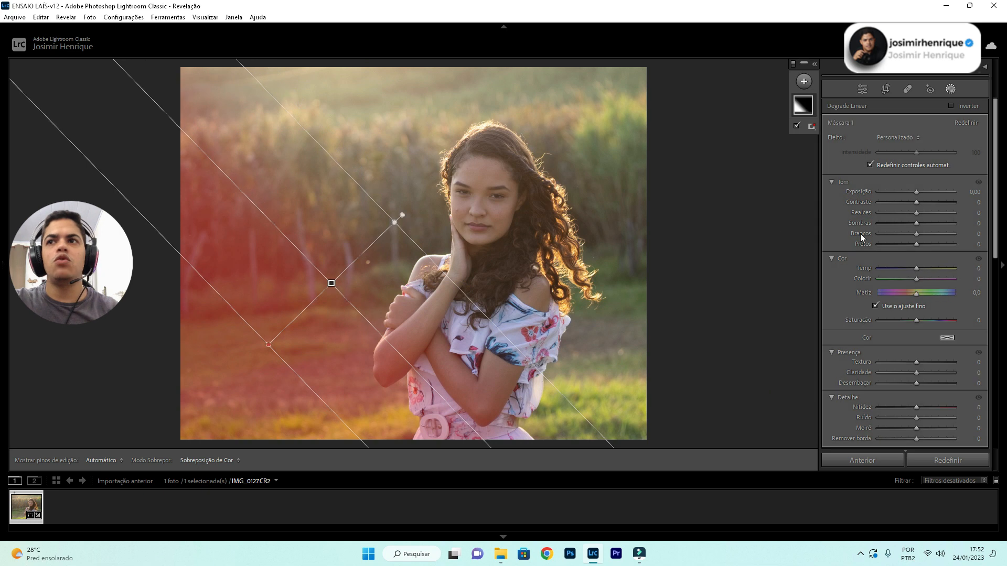
drag(916, 193, 911, 192)
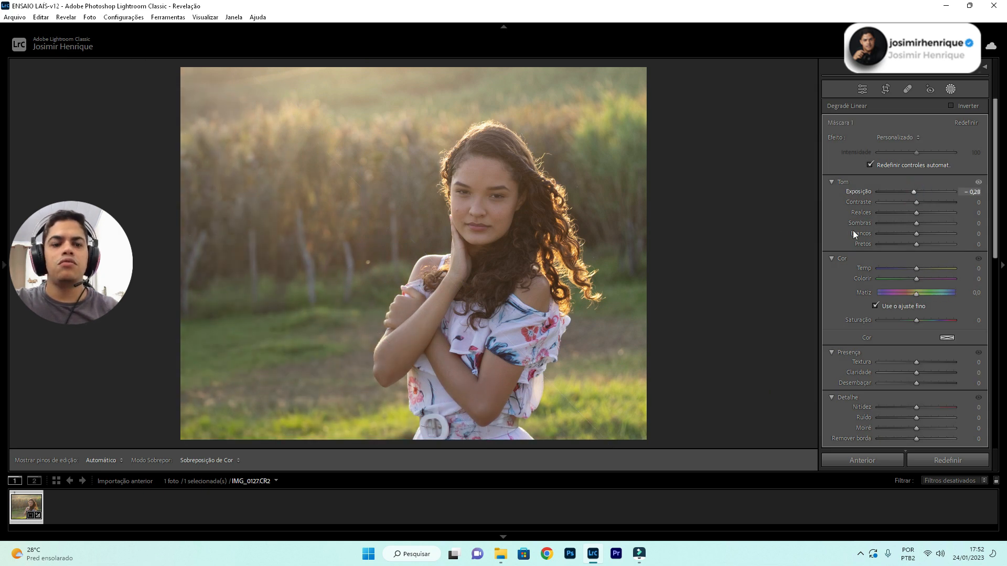
Step: Add a second diagonal linear gradient mask over the photo's lower-right corner with exposure −0.17
key(m)
drag(601, 384, 513, 200)
drag(921, 193, 915, 191)
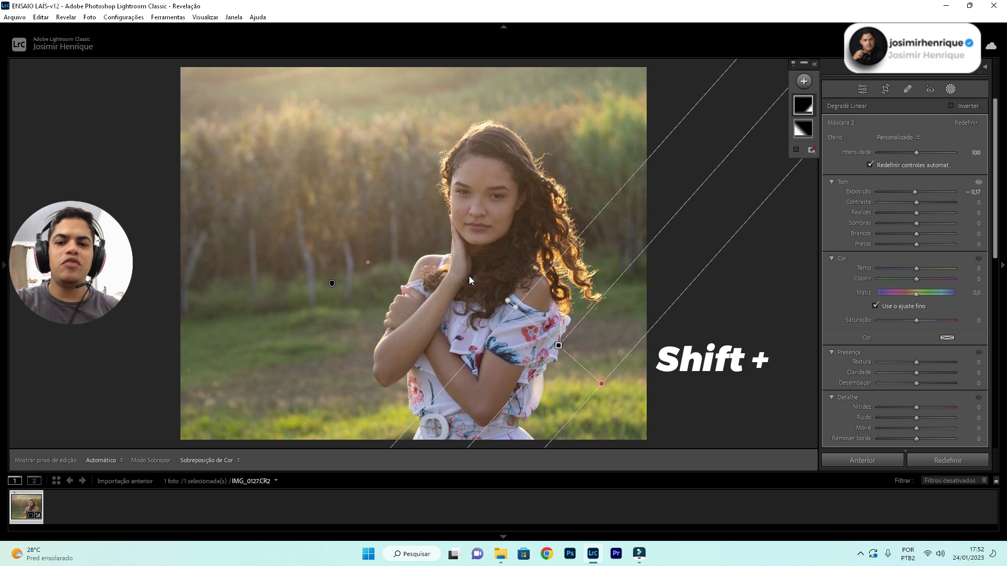
Step: Add a large radial gradient mask around the woman's head and upper body with exposure 0.17
key(shift+m)
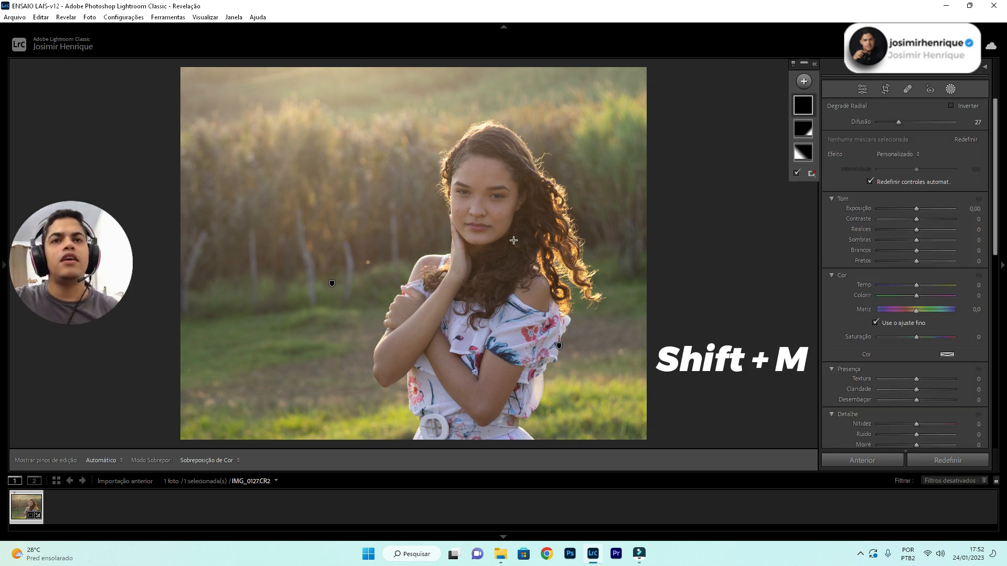
drag(493, 228, 636, 394)
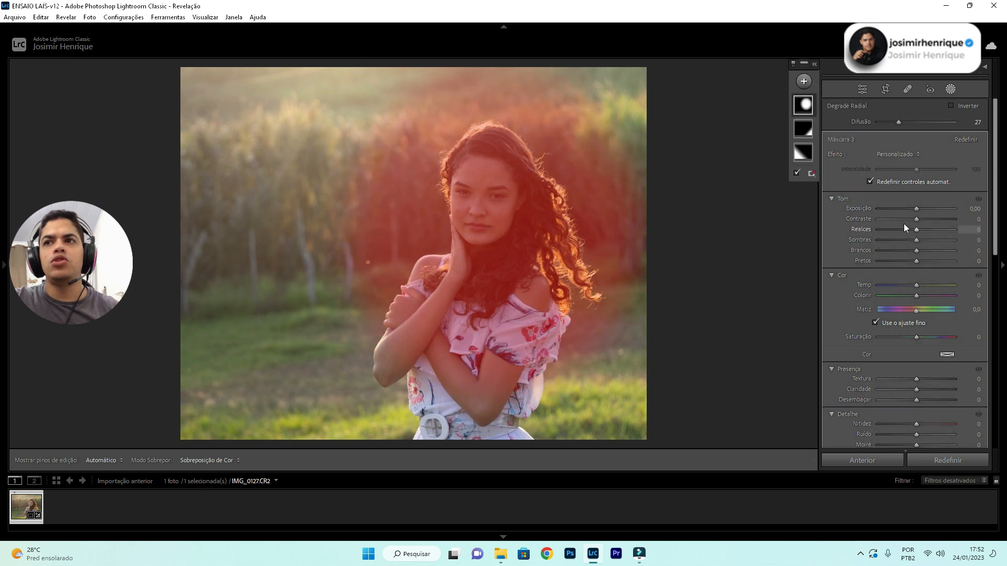
drag(916, 210, 917, 210)
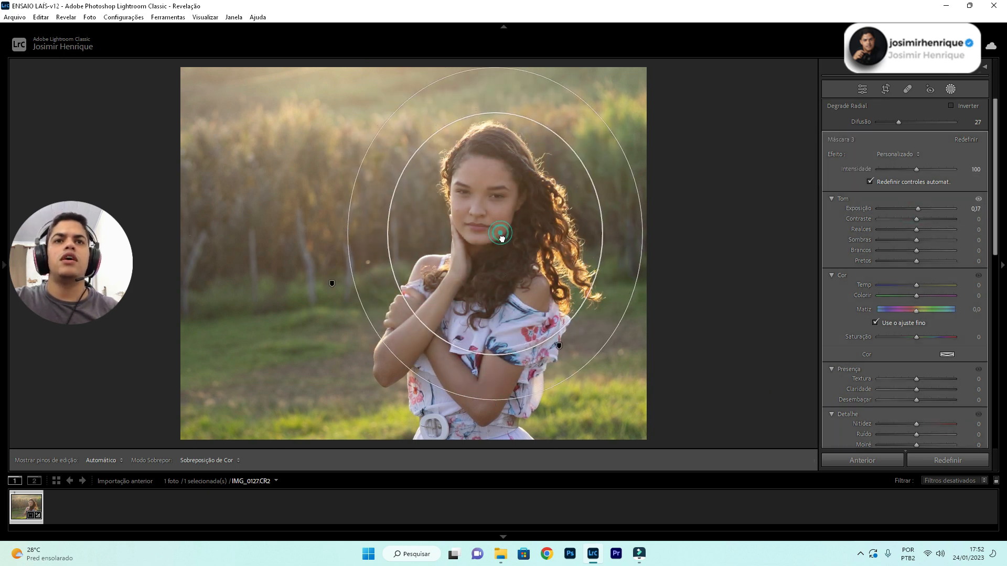
Step: Add a smaller, slightly tilted radial gradient mask over the woman's face and set its exposure to 0.06
click(500, 237)
key(Delete)
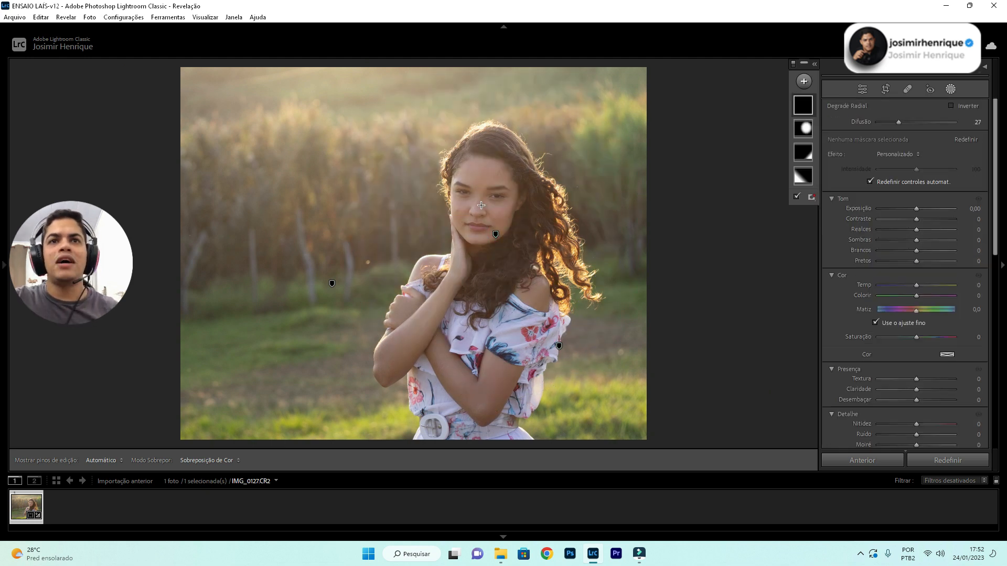
drag(524, 273, 548, 294)
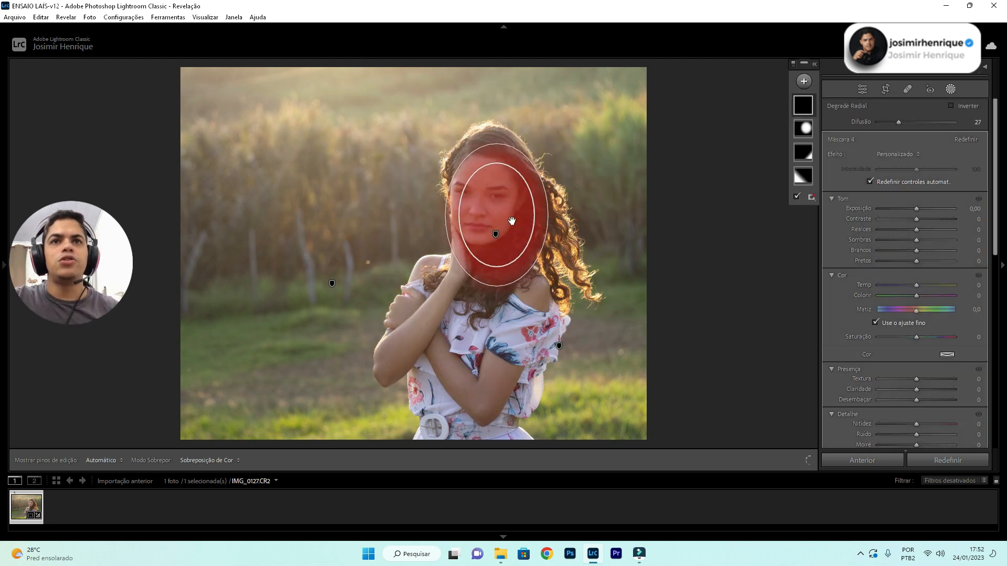
drag(548, 256, 550, 250)
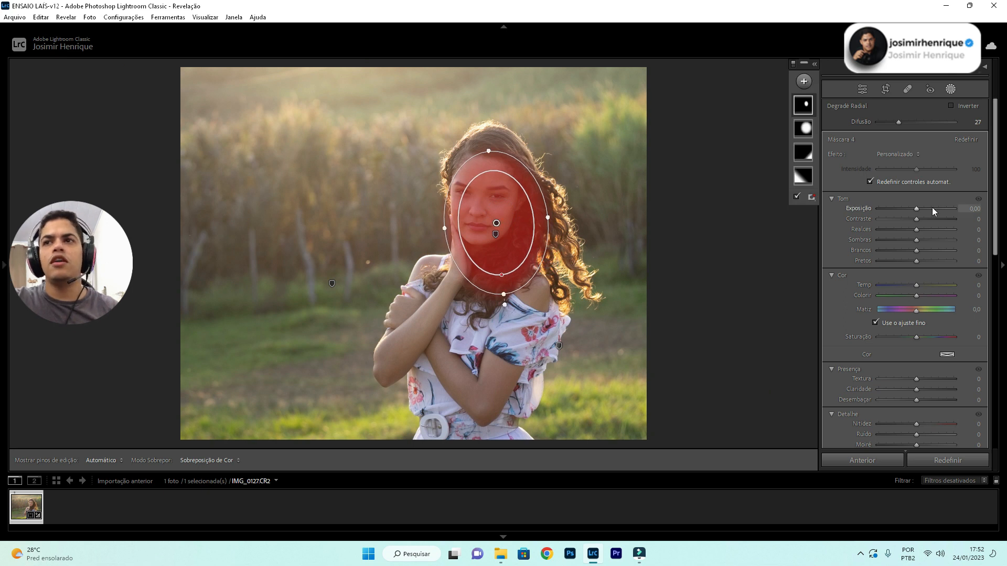
drag(918, 208, 918, 209)
drag(495, 218, 499, 220)
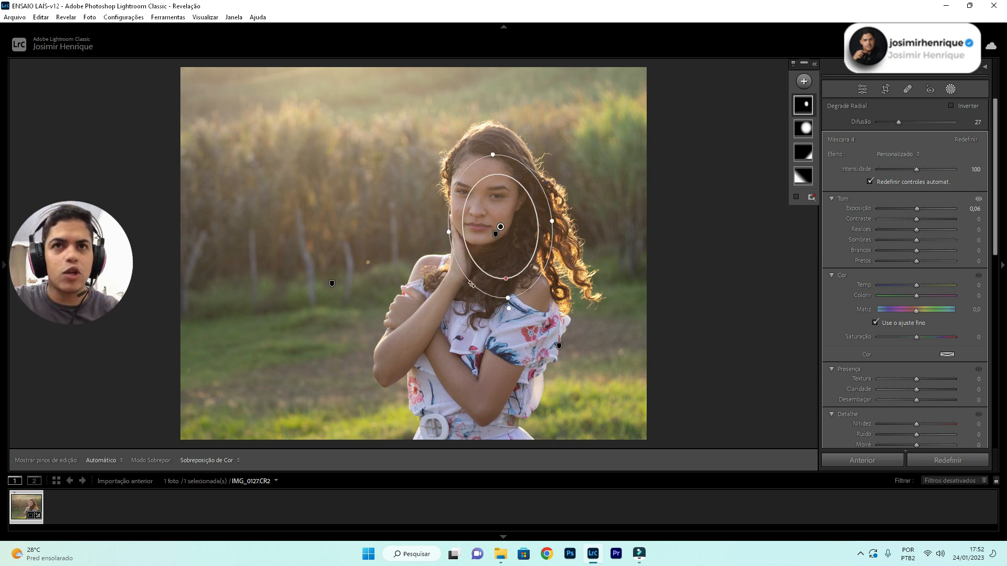
click(345, 266)
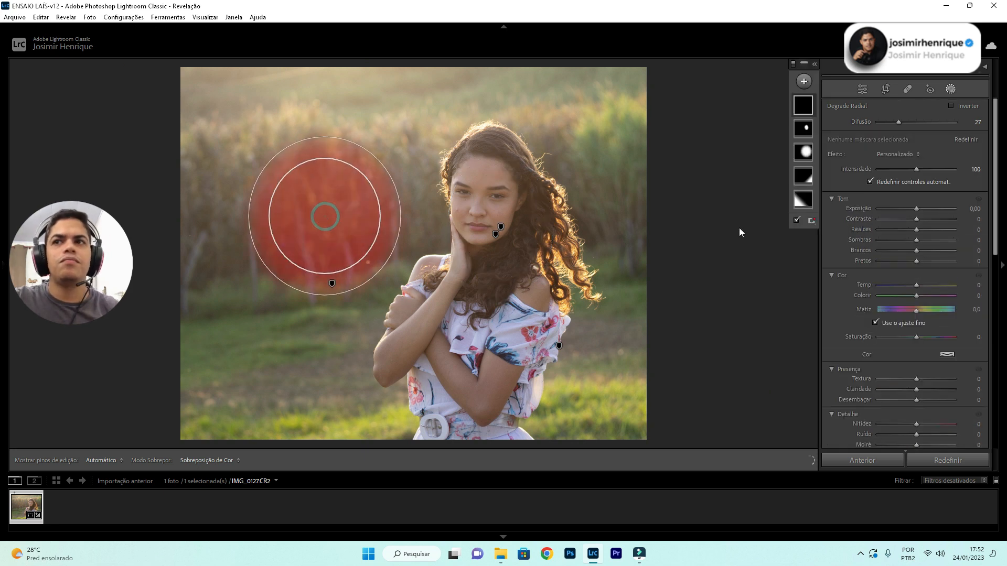
drag(920, 208, 924, 210)
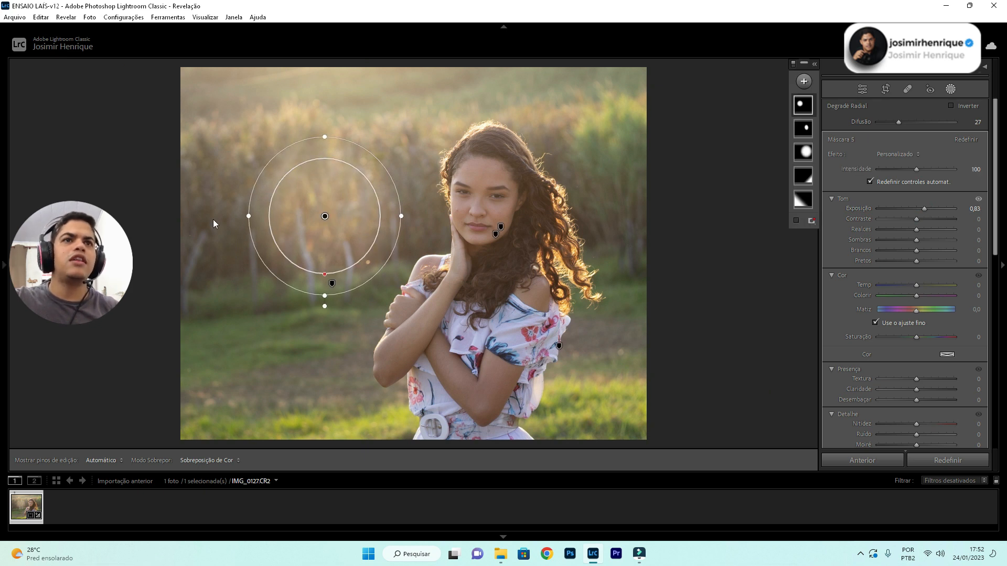
key(Delete)
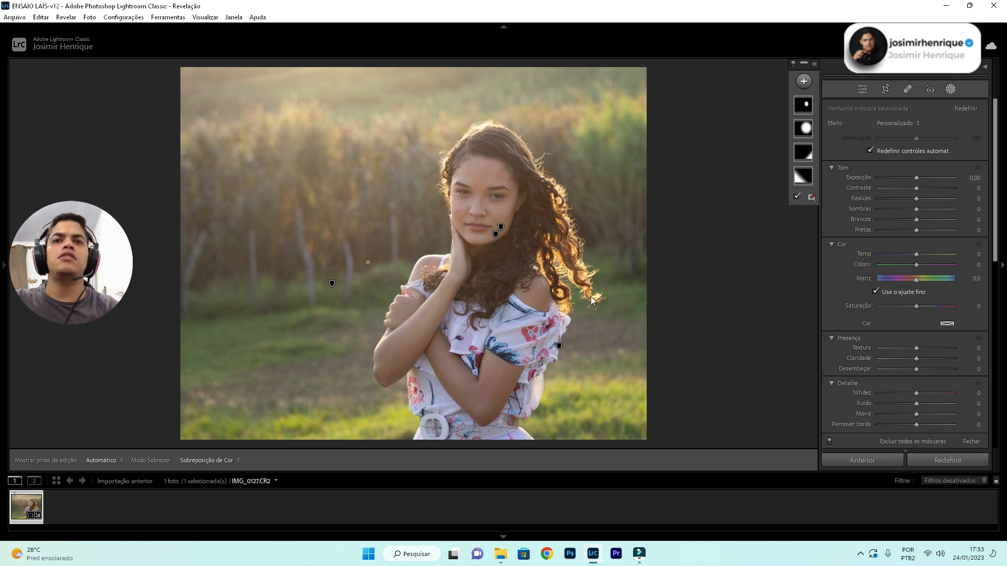
Step: Leave mask editing, set the basic blacks value to −38, and open the HSL hue adjustments
key(Escape)
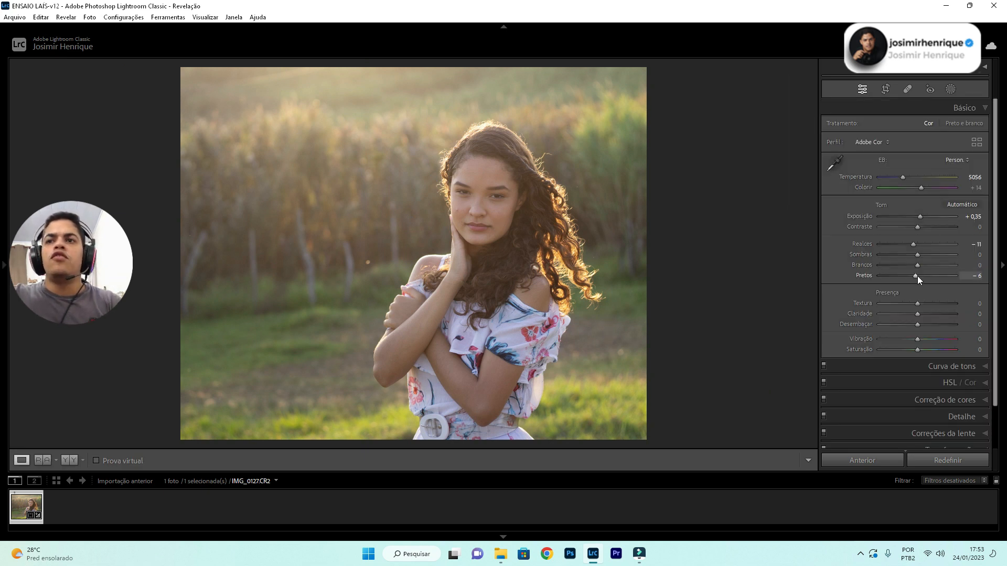
drag(911, 273, 904, 270)
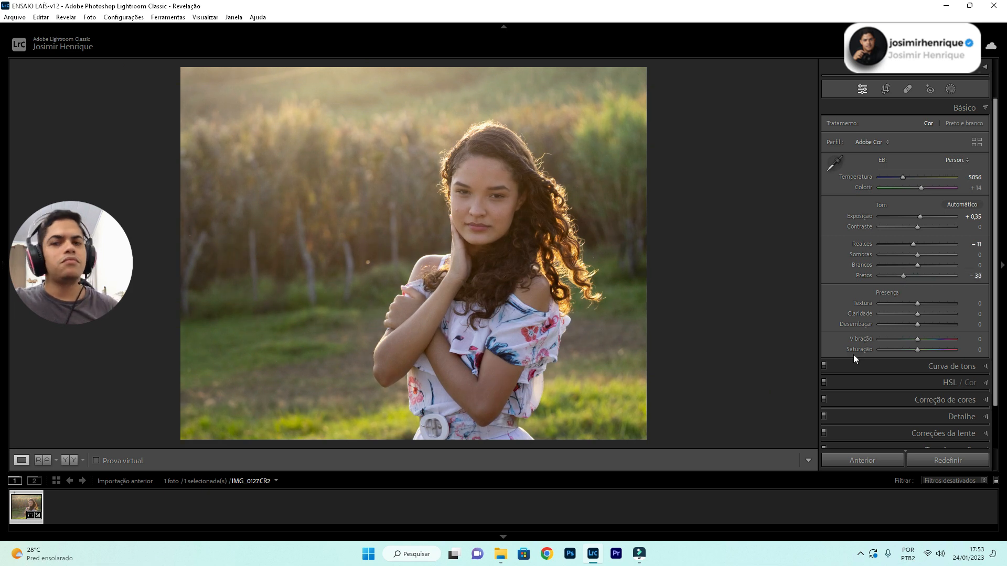
click(986, 110)
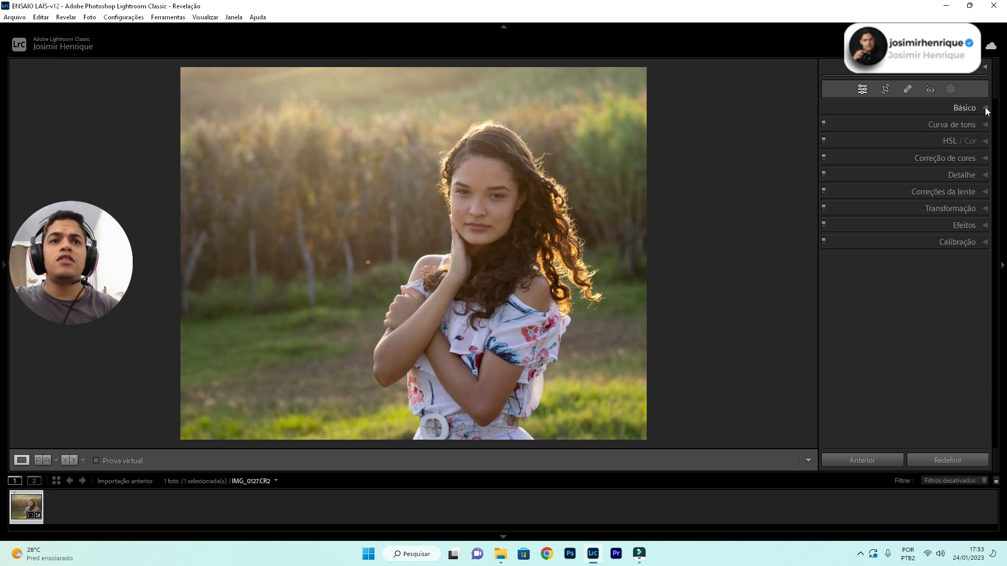
click(986, 143)
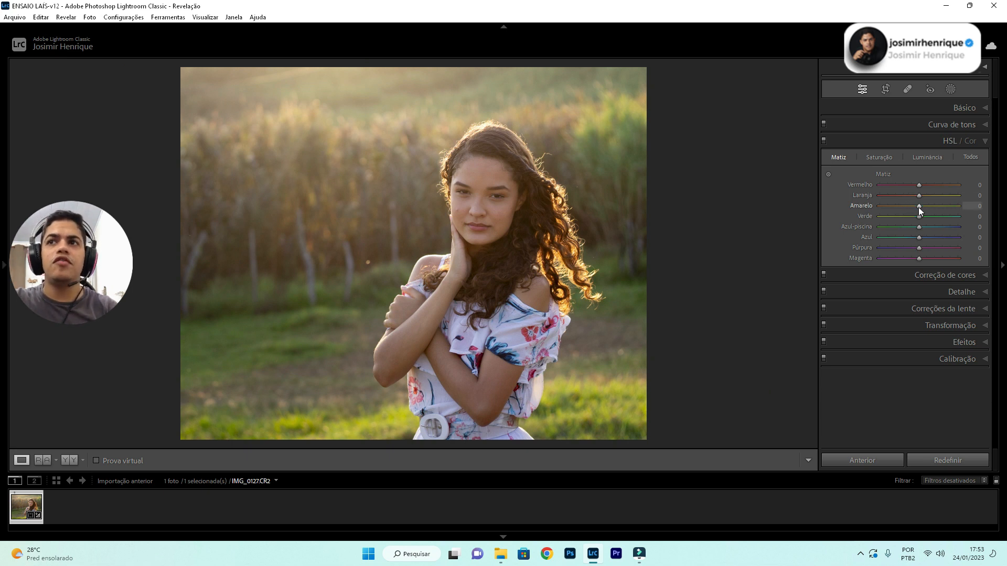
mouse_move(919, 208)
mouse_down()
mouse_move(870, 210)
mouse_move(917, 216)
mouse_up()
double_click(869, 216)
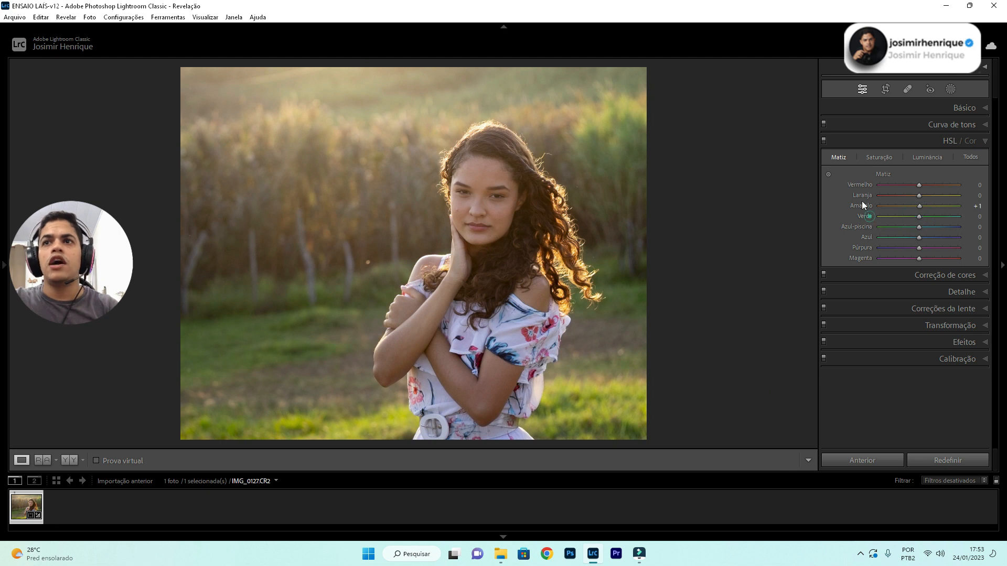
double_click(862, 206)
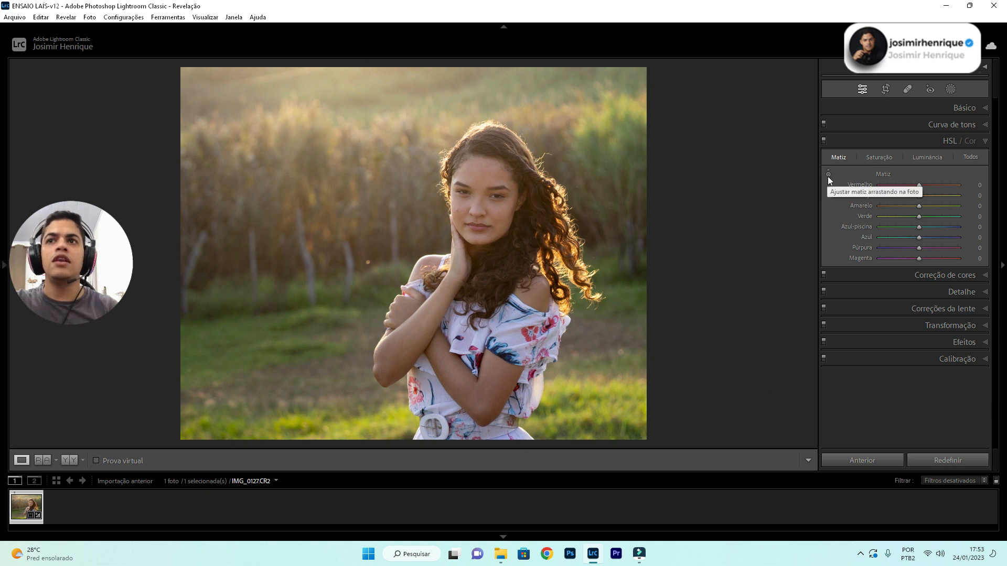
Step: Shift the grass and foliage hues toward orange by setting yellow to −81 and green to −97
click(828, 175)
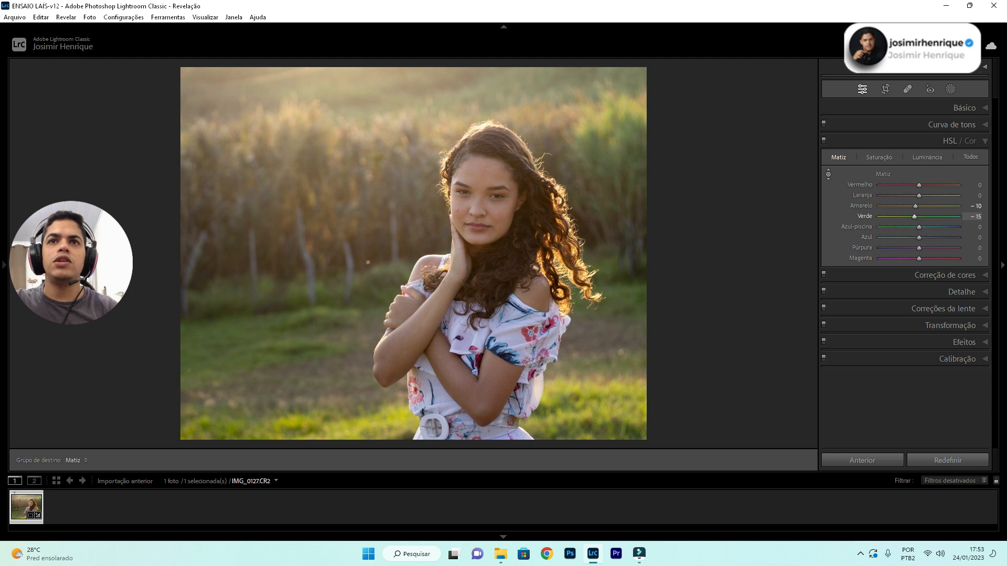
drag(293, 341, 293, 405)
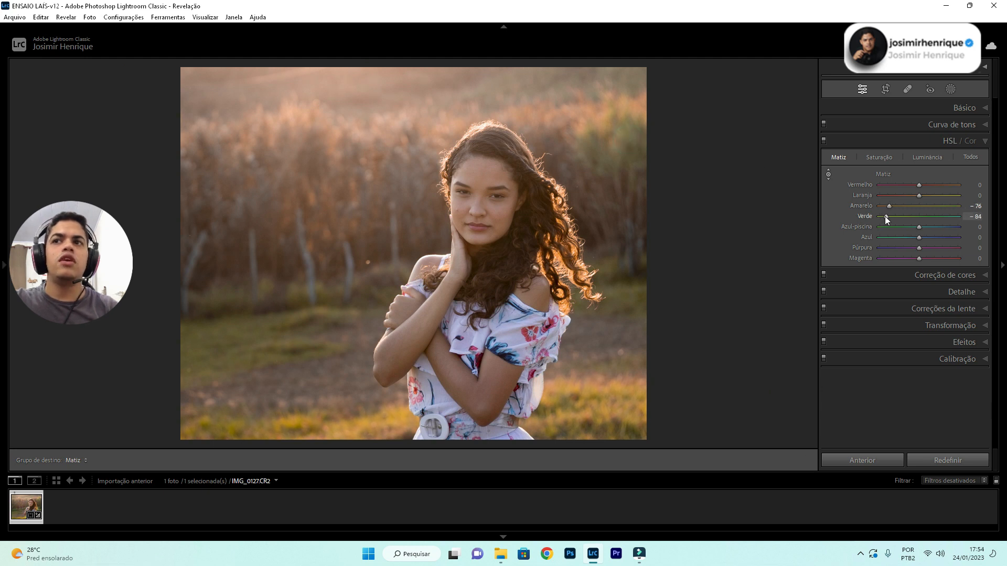
drag(883, 216, 886, 205)
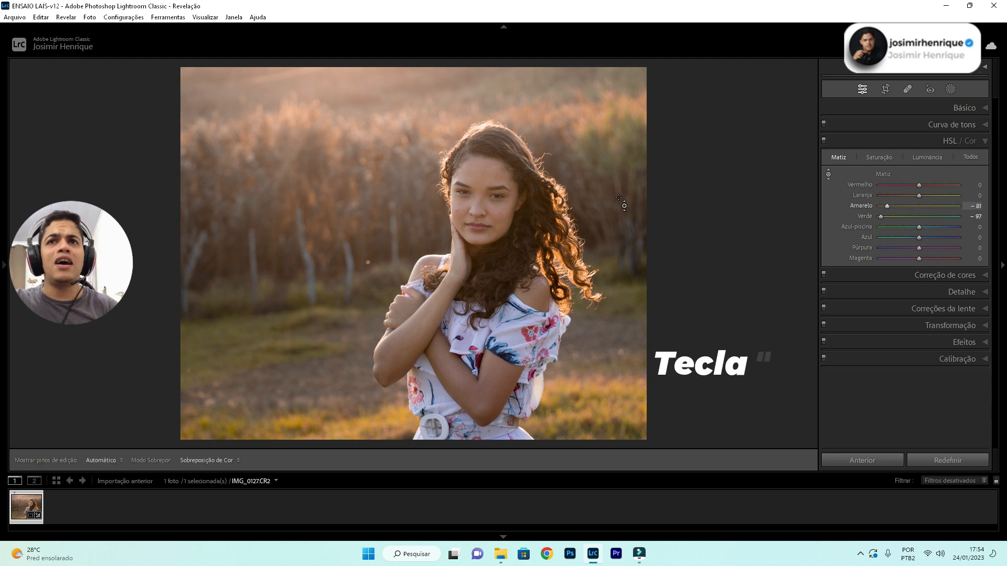
Step: Paint a new brush mask over the remaining green areas: the tree and foliage beside the woman's hair and the grass on the left
key(k)
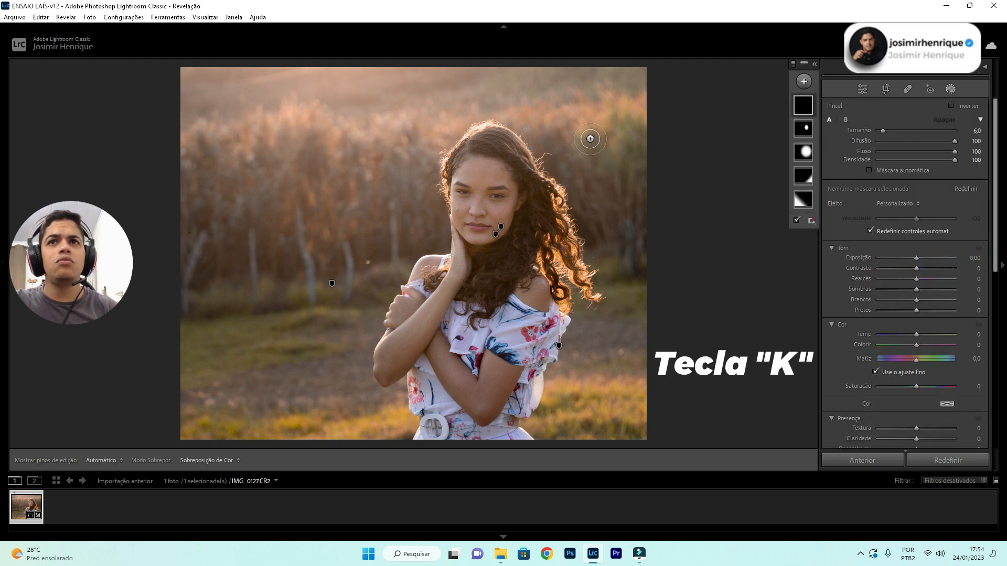
mouse_move(589, 137)
mouse_down()
mouse_move(611, 164)
mouse_move(624, 148)
mouse_move(618, 119)
mouse_move(632, 134)
mouse_move(636, 125)
mouse_move(634, 176)
mouse_move(620, 128)
mouse_up()
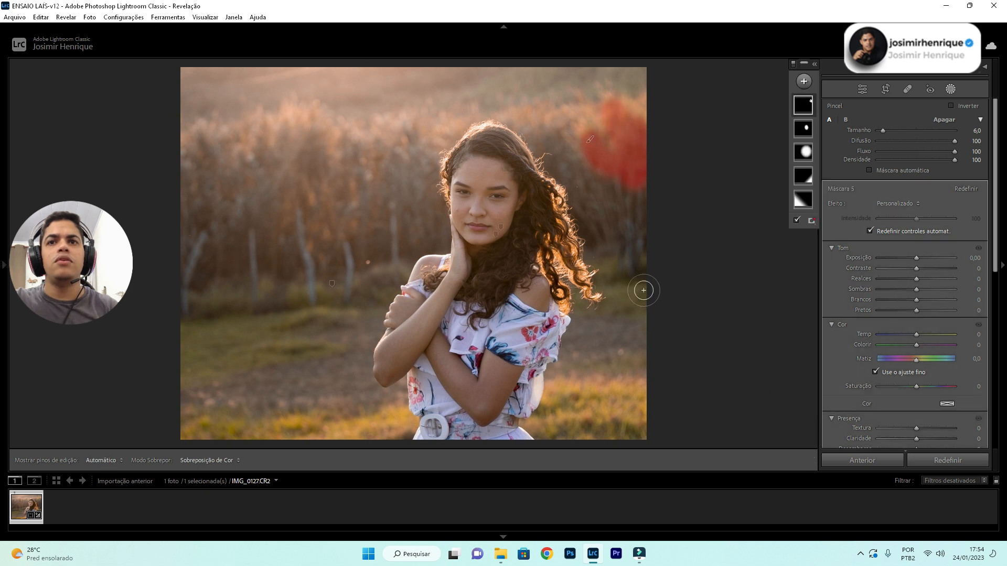
mouse_move(643, 288)
mouse_down()
mouse_move(616, 302)
mouse_move(606, 269)
mouse_move(638, 275)
mouse_move(575, 292)
mouse_move(601, 309)
mouse_up()
click(647, 265)
scroll(597, 305, down, 4)
scroll(221, 339, up, 5)
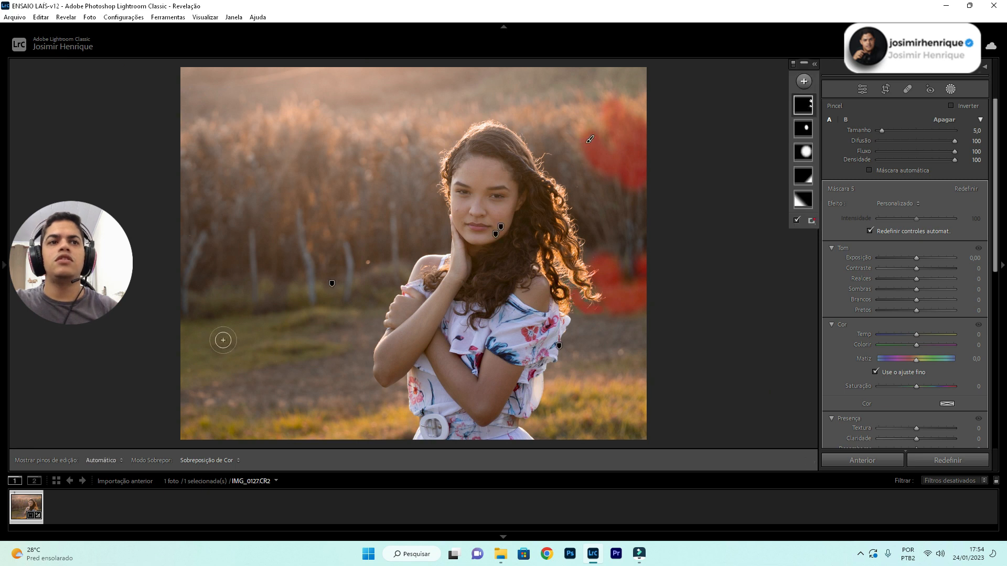
mouse_move(189, 334)
mouse_down()
mouse_move(188, 374)
mouse_move(301, 348)
mouse_move(208, 340)
mouse_move(302, 312)
mouse_move(308, 298)
mouse_move(295, 294)
mouse_move(331, 312)
mouse_up()
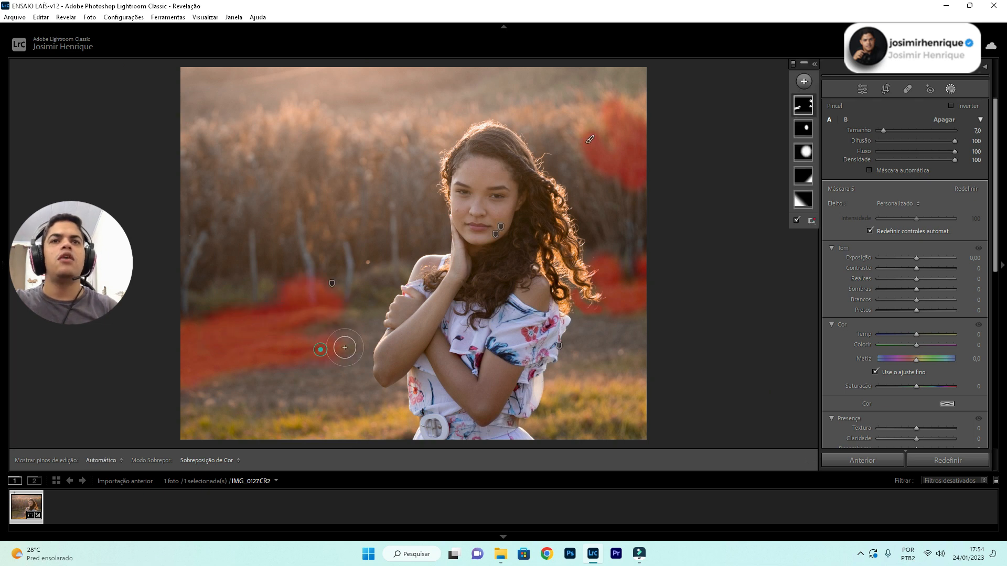
Step: Shift the brush mask's hue to −12.7 with fine adjustment enabled, and leave mask editing
click(874, 372)
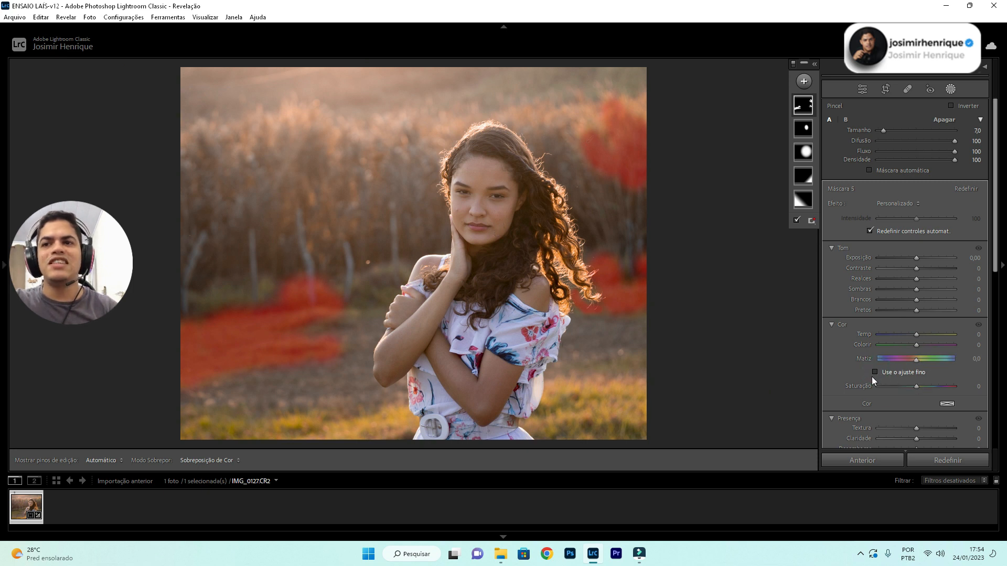
click(875, 372)
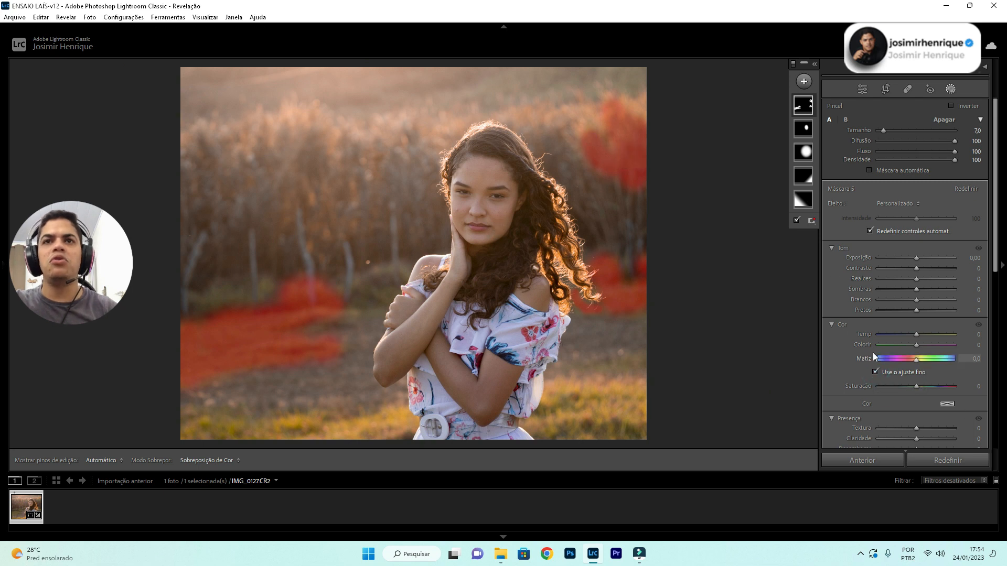
mouse_move(915, 361)
mouse_down()
mouse_move(873, 358)
mouse_move(971, 360)
mouse_move(845, 364)
mouse_move(885, 364)
mouse_move(872, 360)
mouse_up()
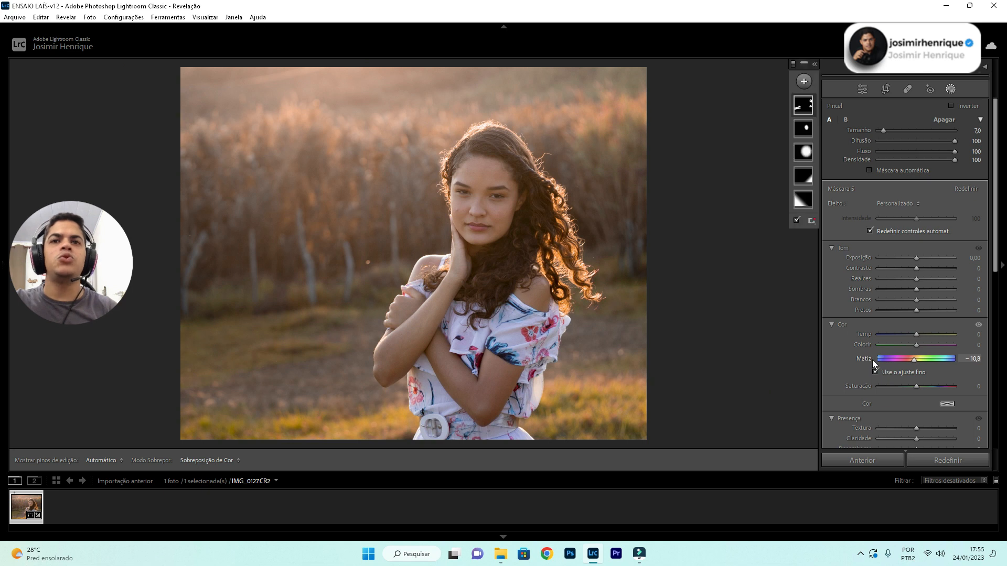
click(913, 362)
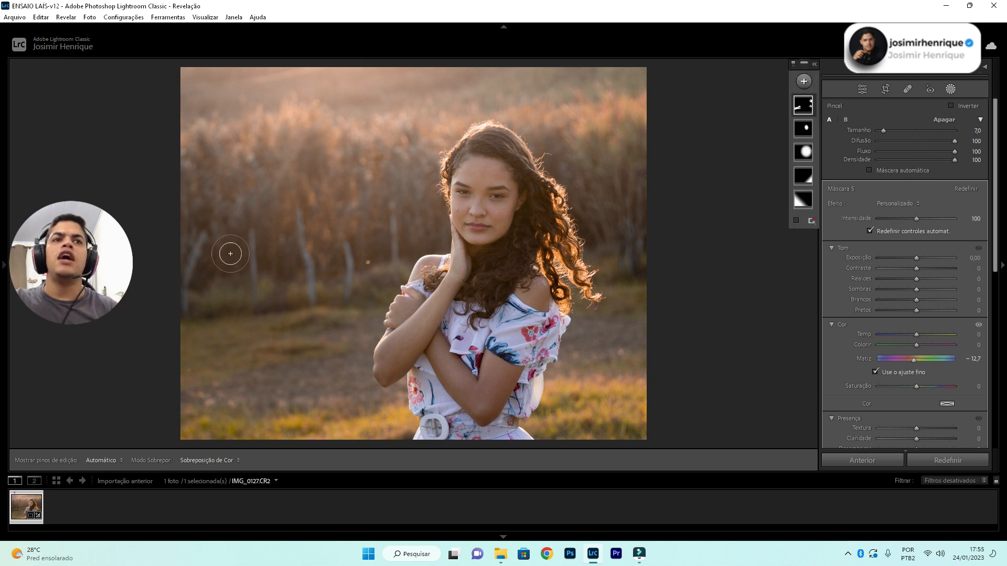
key(Escape)
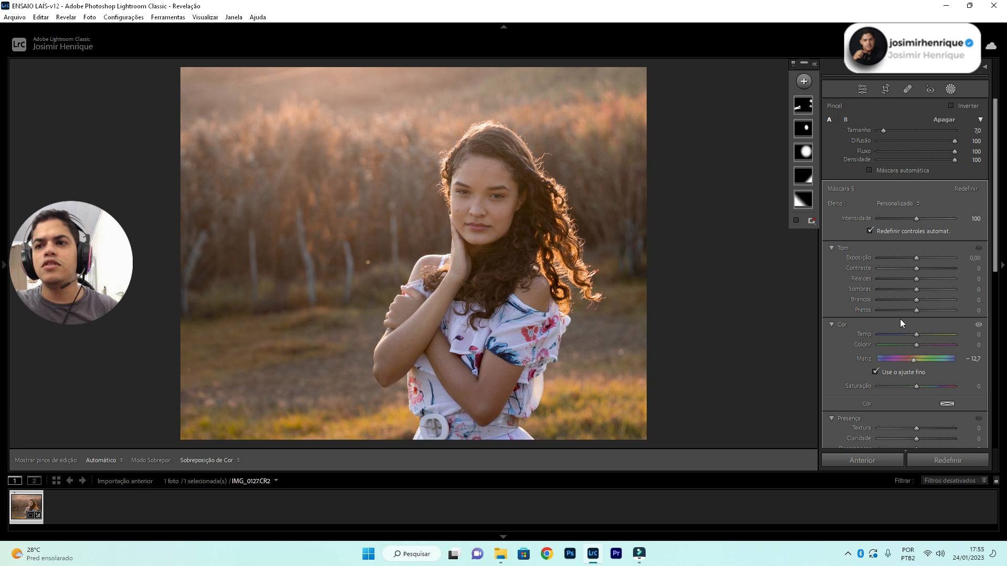
scroll(900, 319, down, 3)
key(Escape)
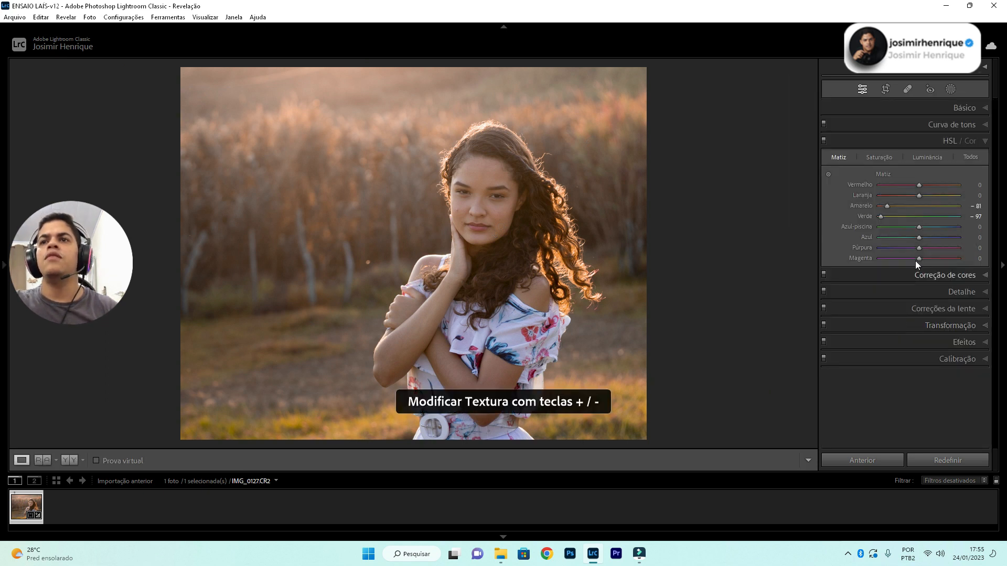
Step: Raise the HSL saturation of the warm tones, setting orange to +24 and yellow slightly above +21
click(882, 156)
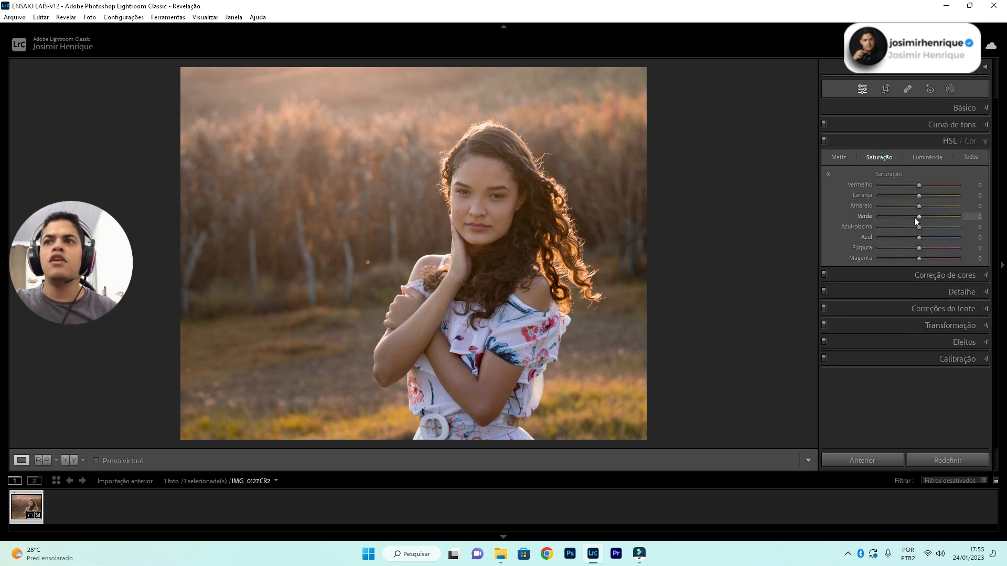
drag(921, 206, 928, 196)
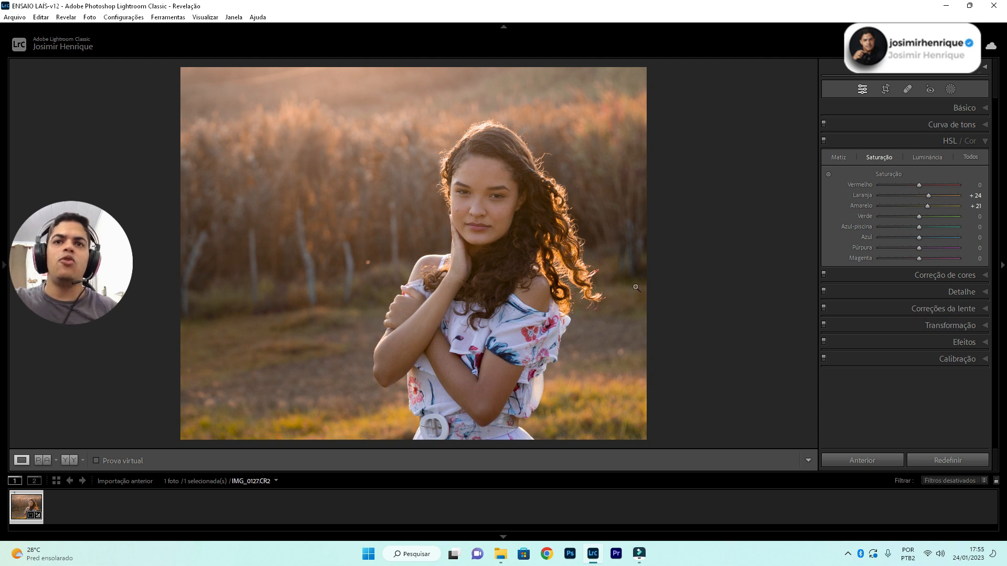
mouse_move(926, 208)
mouse_down()
mouse_move(951, 223)
mouse_move(929, 208)
mouse_up()
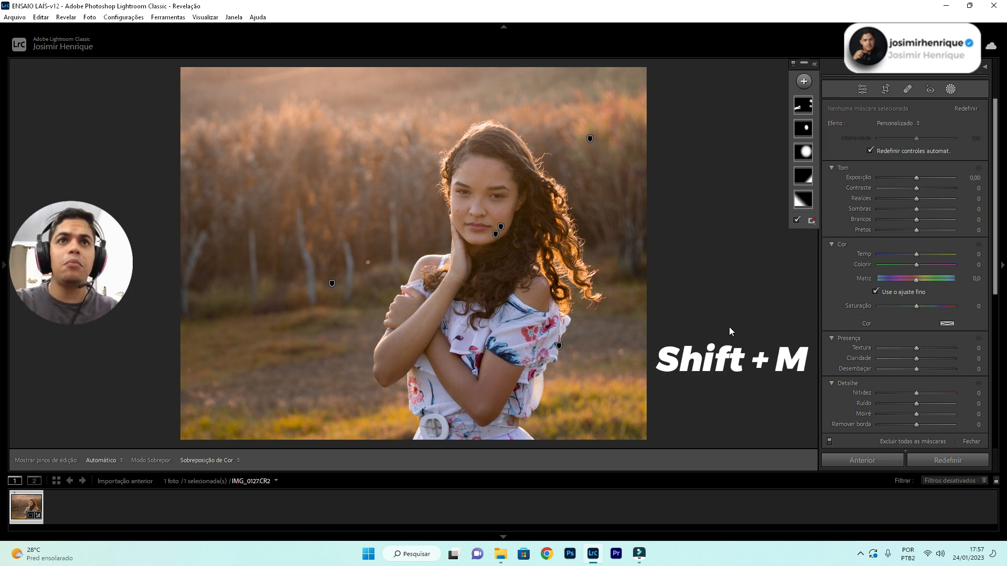
Step: Add a wide radial gradient mask over the top of the background with feather 38, shifted toward the centre and slightly tilted
key(shift+m)
drag(346, 93, 523, 153)
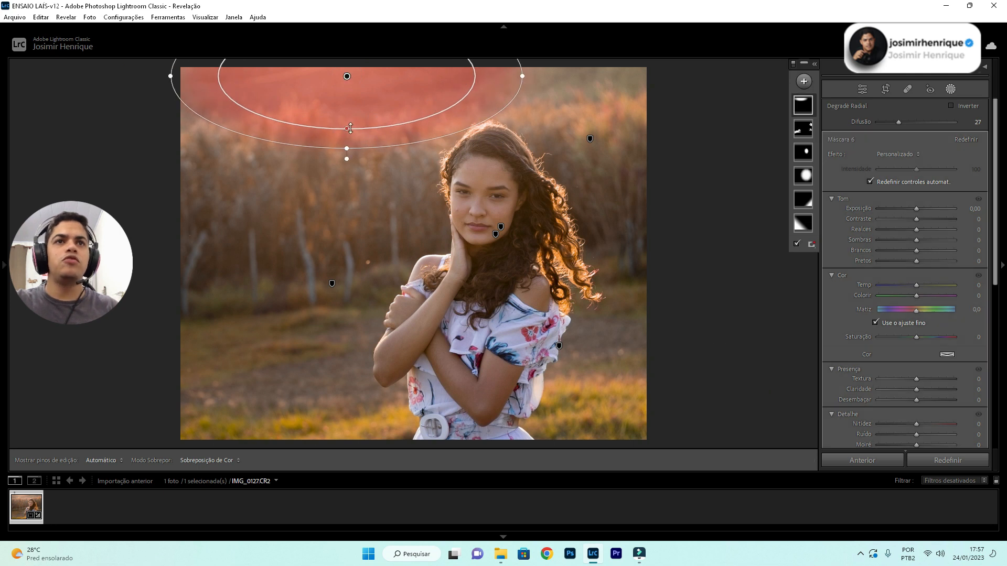
drag(350, 128, 347, 121)
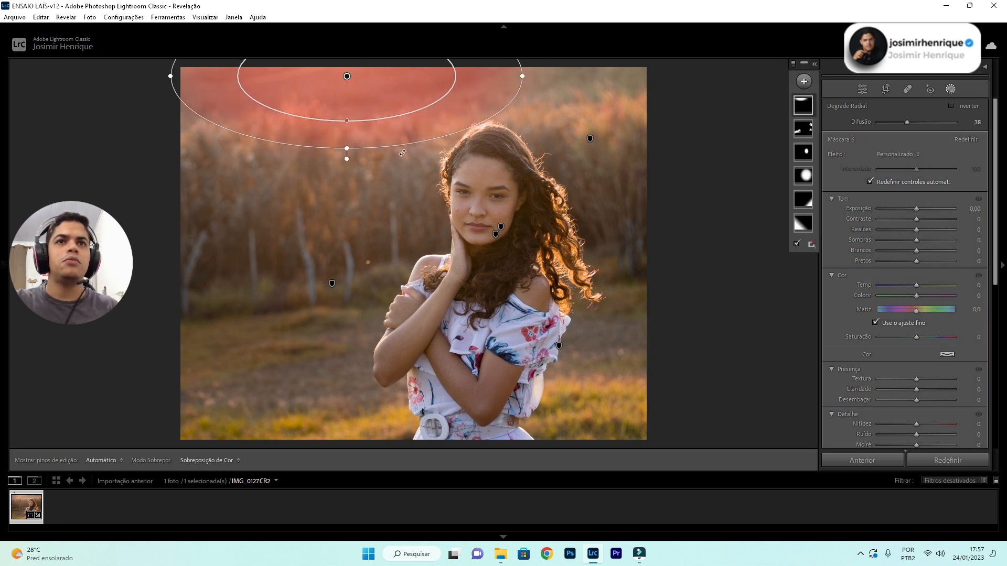
drag(407, 154, 437, 119)
drag(372, 134, 378, 162)
drag(384, 145, 388, 144)
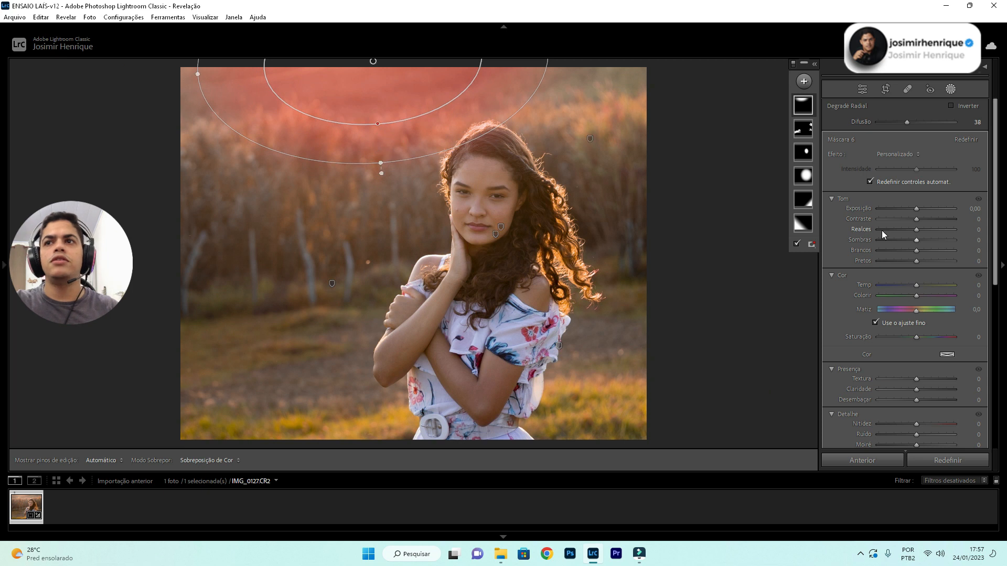
Step: Brighten and warm the upper background mask with exposure 0.44 and temperature 10
drag(917, 209, 921, 208)
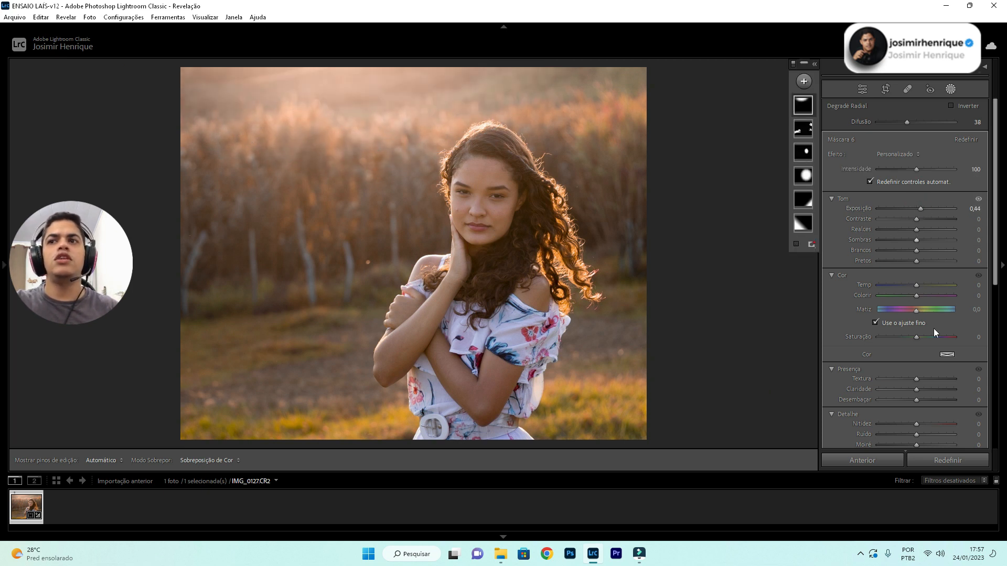
drag(916, 285, 929, 285)
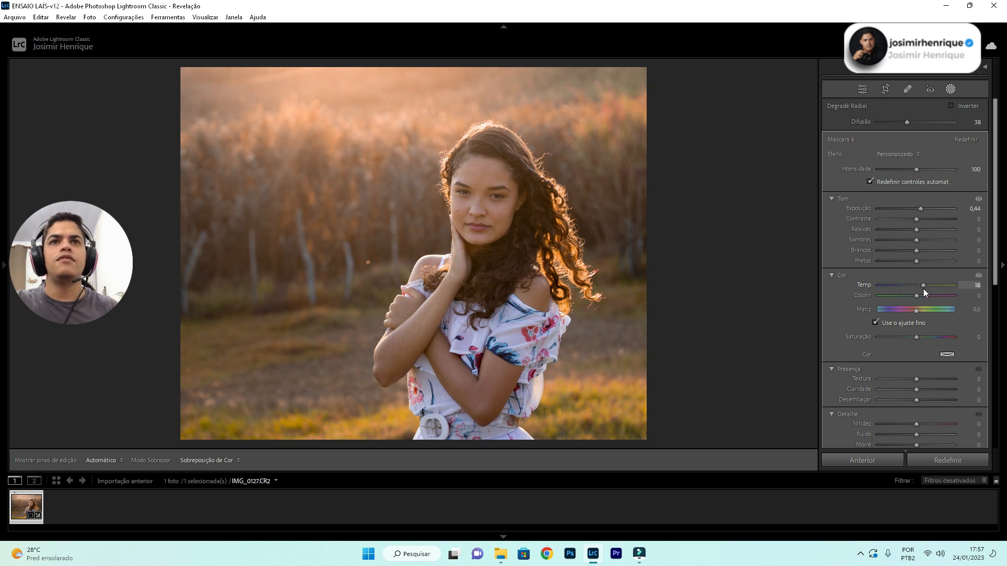
drag(922, 288, 921, 288)
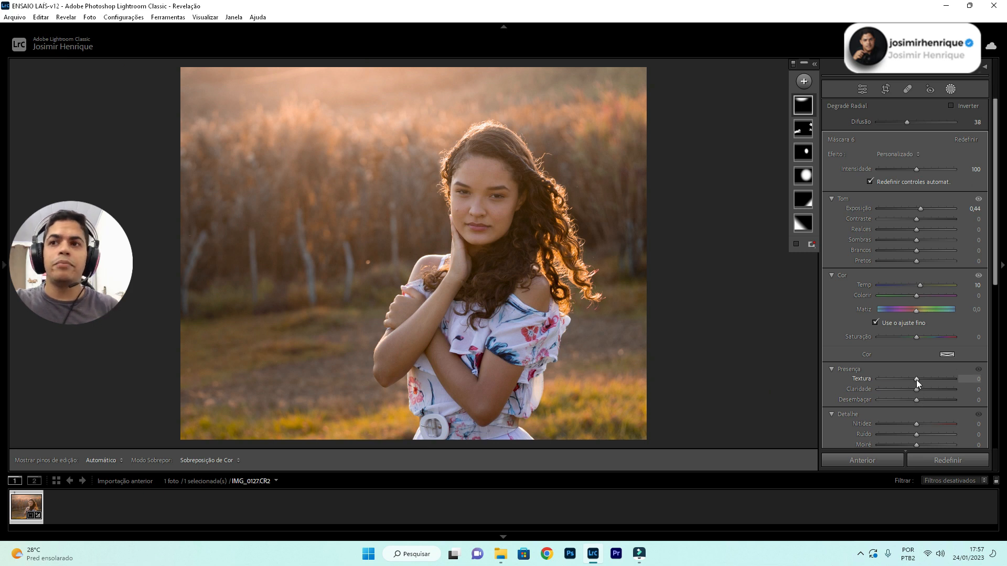
Step: Soften the upper background mask by setting texture to −31 and sharpness to −100
drag(916, 380, 1006, 395)
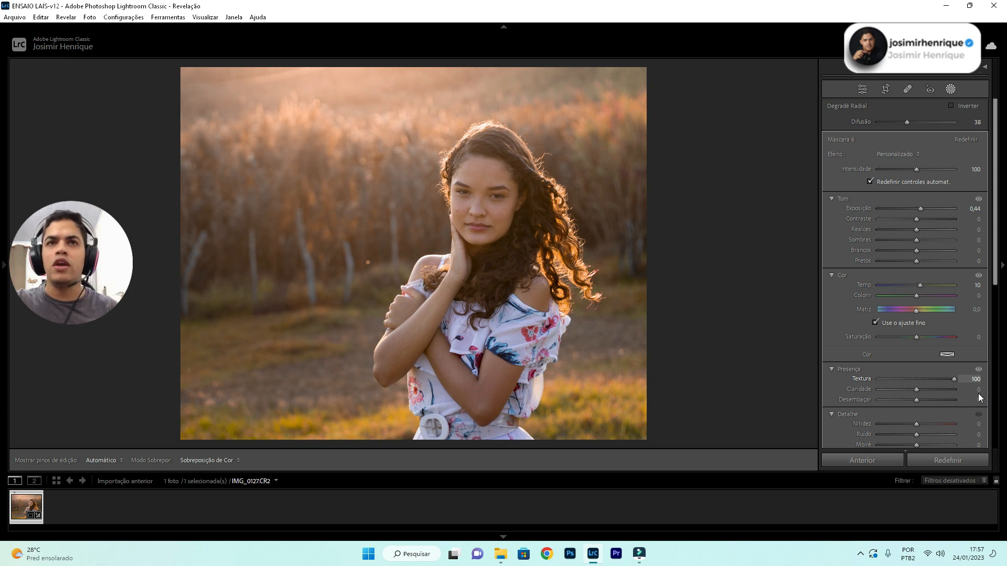
drag(880, 385, 901, 382)
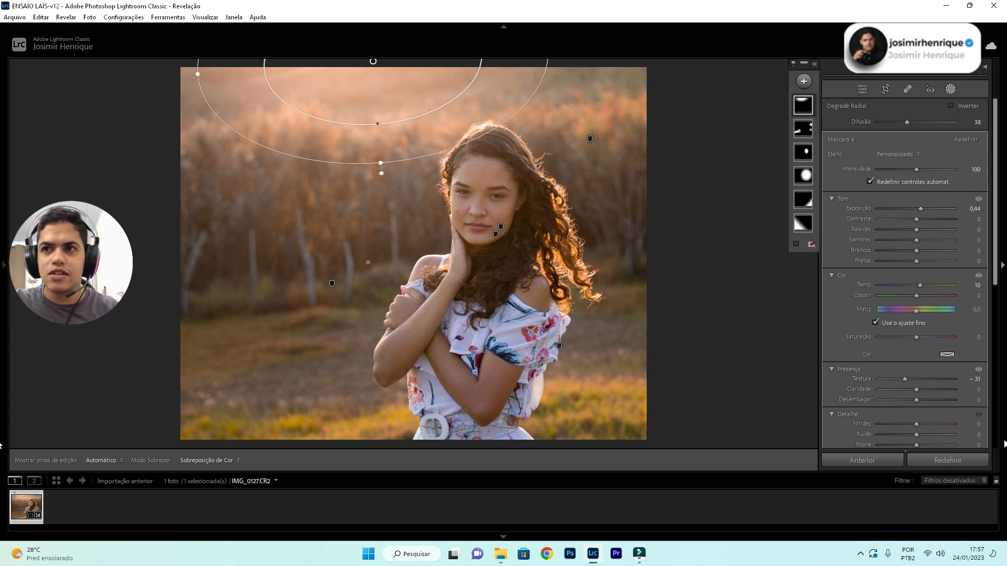
drag(916, 423, 813, 425)
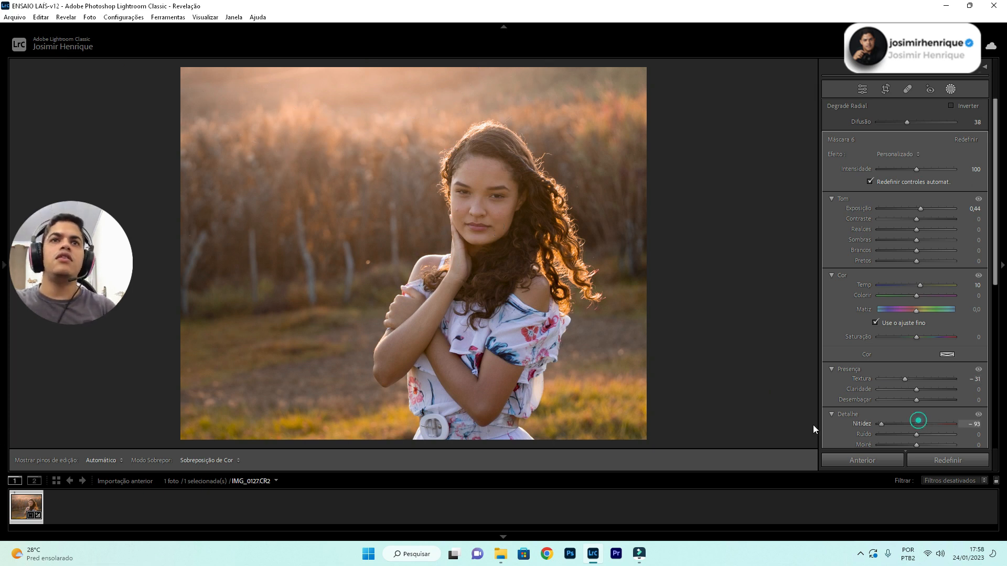
Step: Move the upper background gradient further right, adjust its tilt, and set its exposure to 0.61
drag(383, 99, 407, 101)
drag(503, 151, 493, 160)
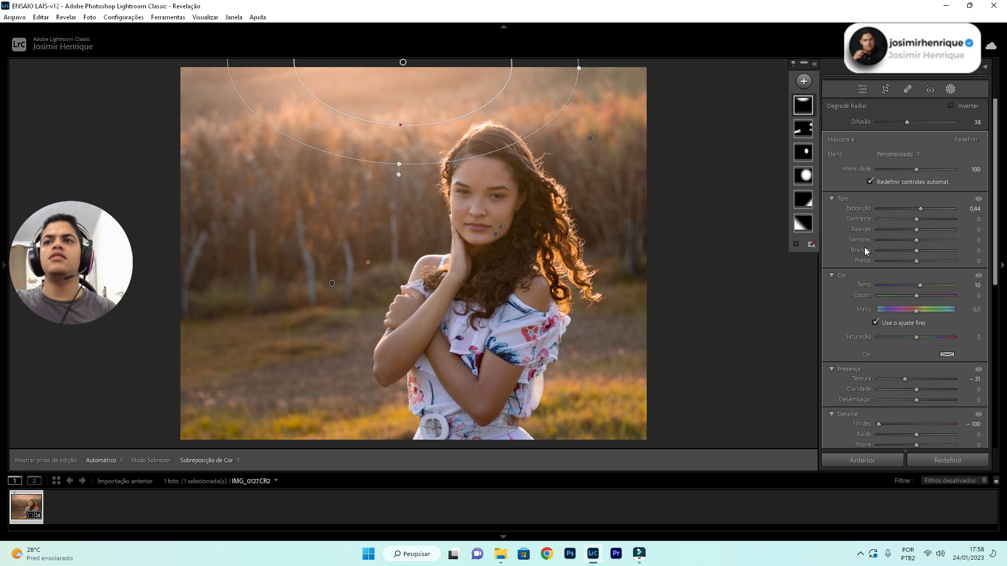
drag(919, 209, 923, 208)
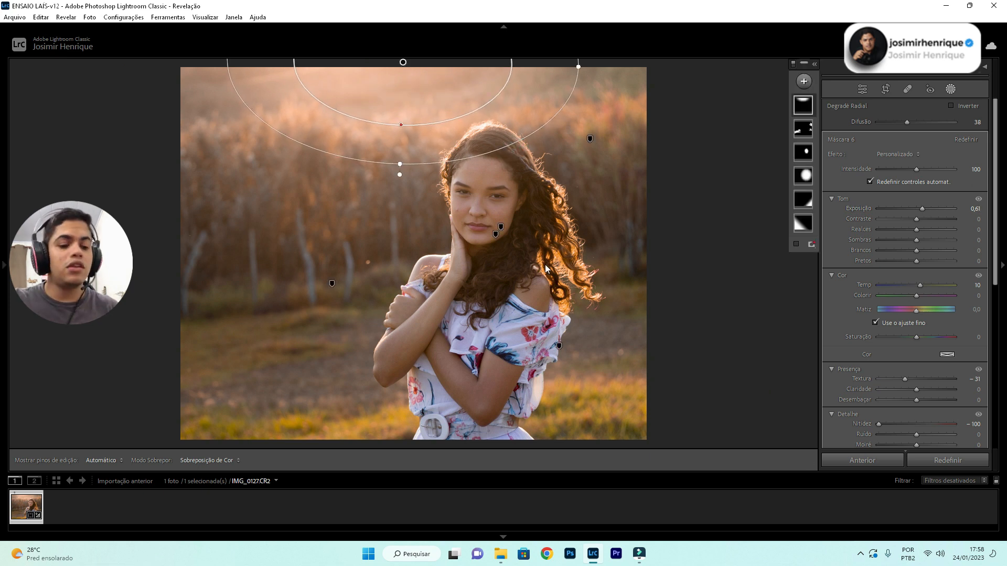
Step: Add a radial gradient mask over the woman's face with feather 28 and exposure 0.17
key(shift+m)
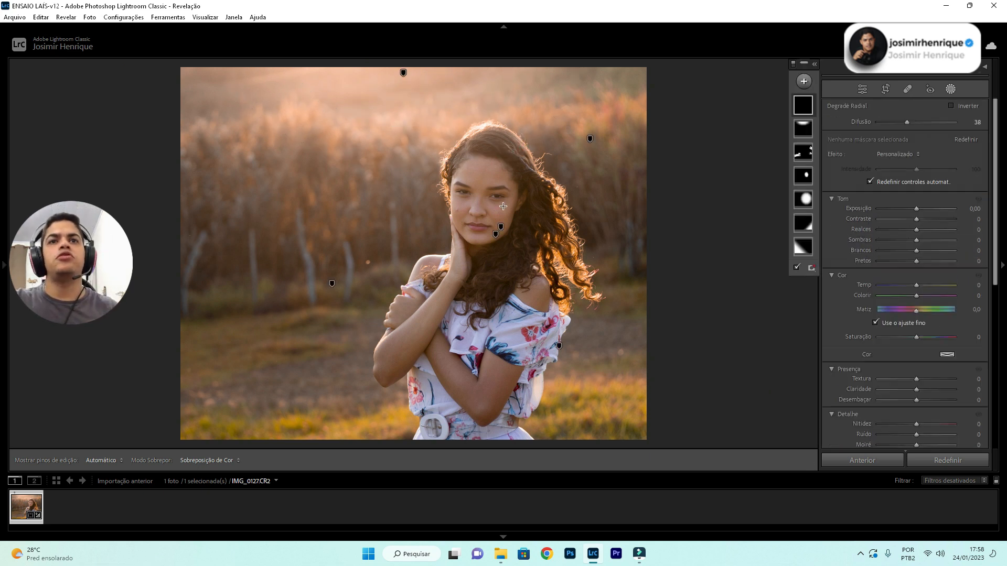
drag(493, 198, 540, 259)
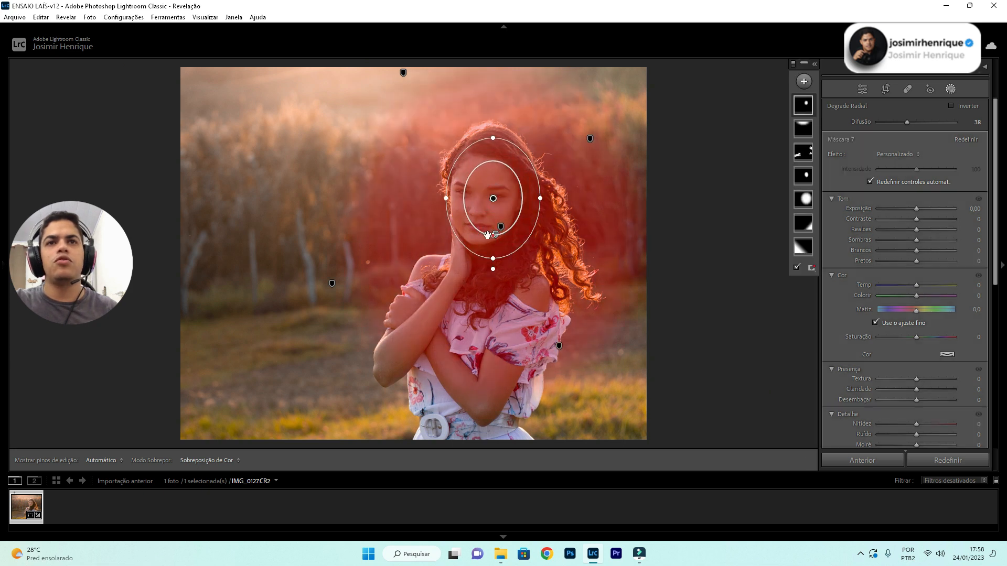
drag(491, 235, 491, 246)
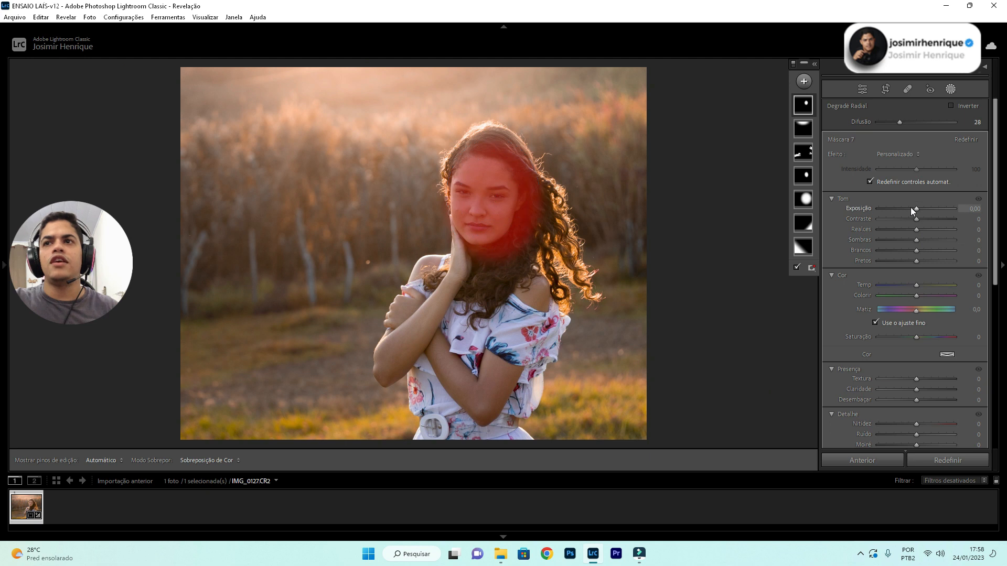
drag(915, 207, 916, 208)
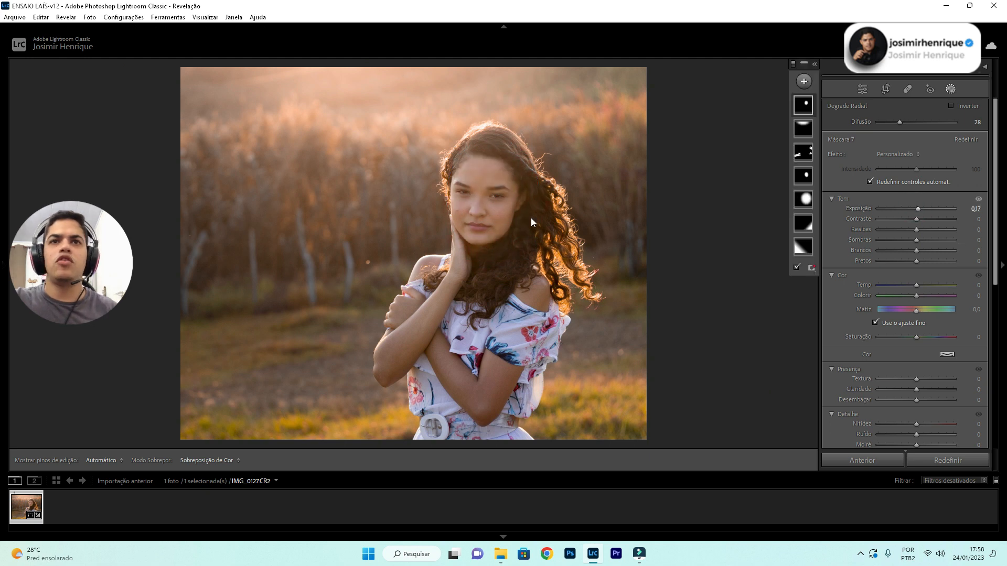
click(497, 200)
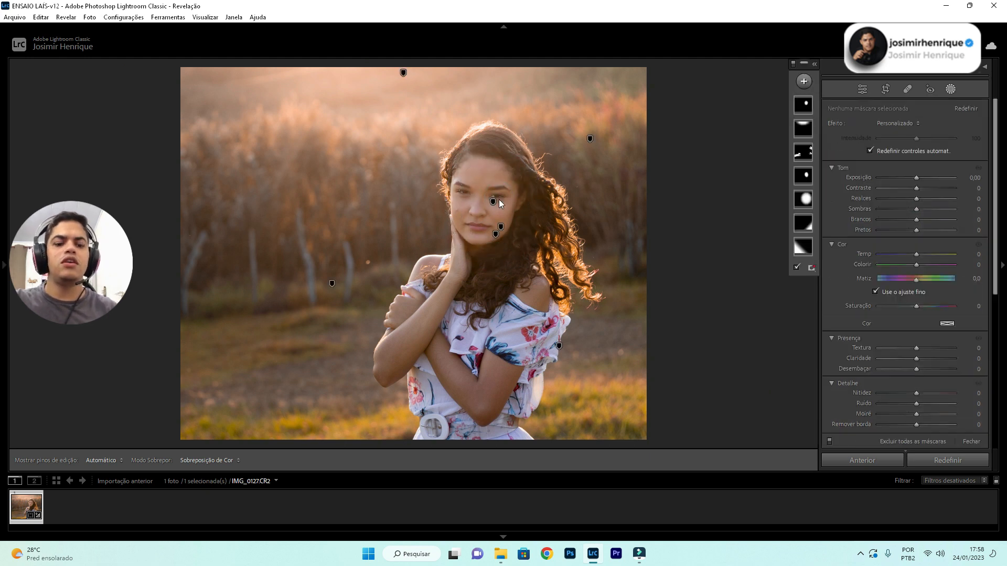
Step: Paint a new brush mask over the woman's shoulder, forearms and hand, and set its exposure to 0.28
key(k)
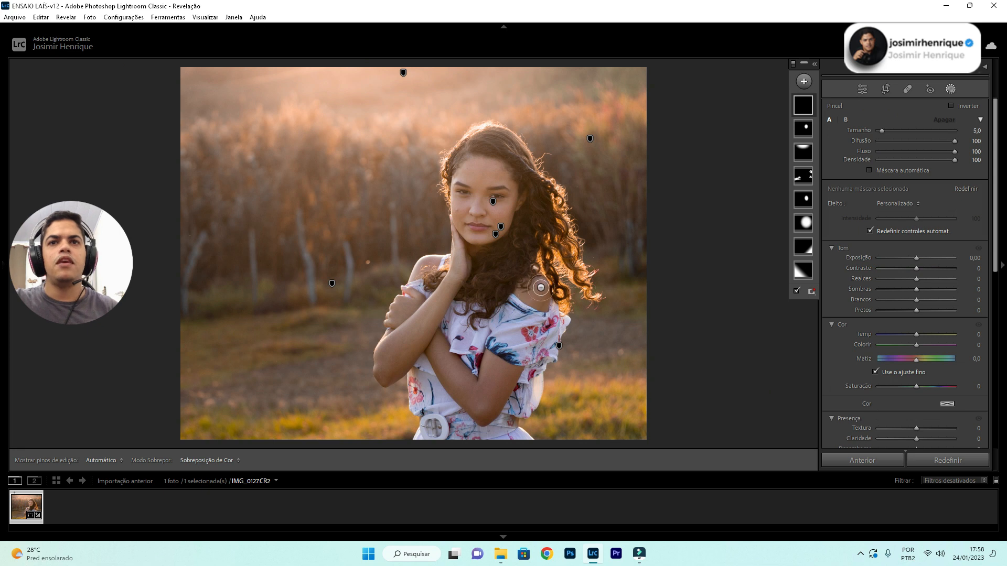
drag(541, 289, 542, 297)
mouse_move(507, 367)
mouse_down()
mouse_move(488, 396)
mouse_move(451, 370)
mouse_move(437, 341)
mouse_up()
mouse_move(456, 281)
mouse_down()
mouse_move(388, 350)
mouse_move(421, 336)
mouse_up()
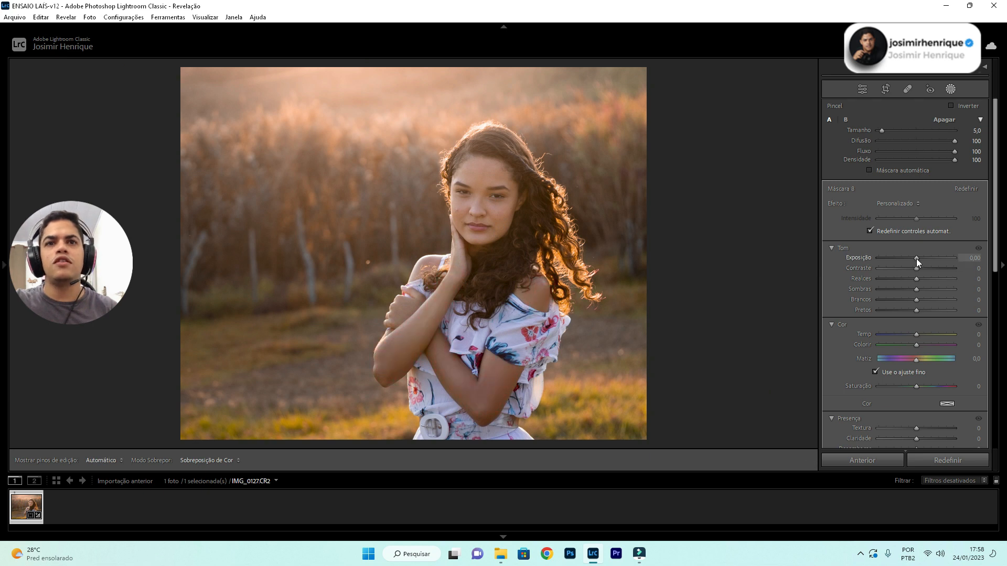
drag(917, 259, 919, 256)
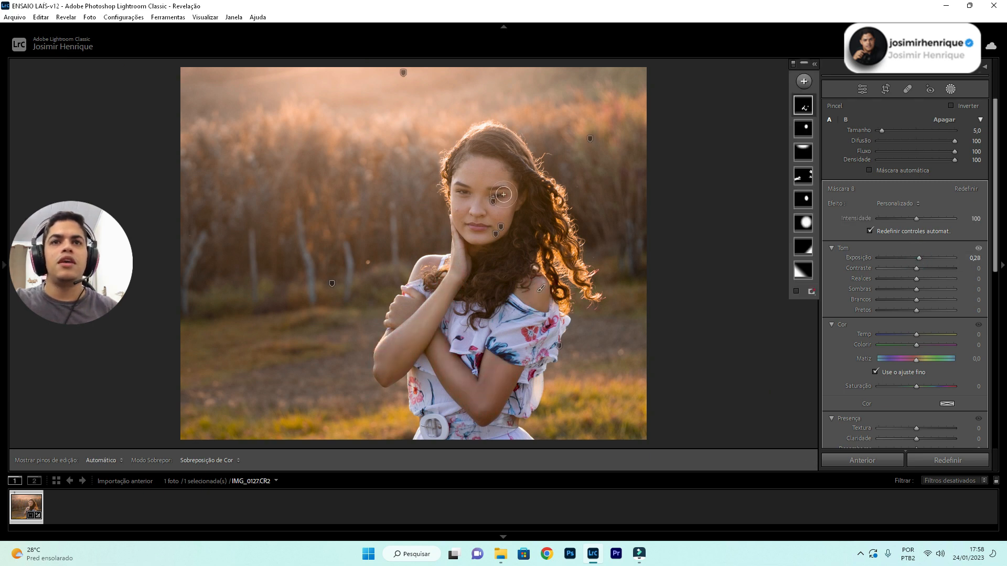
Step: Undo the last brush update and paint a new mask over the woman's forehead and eye with exposure 0.17
key(backslash)
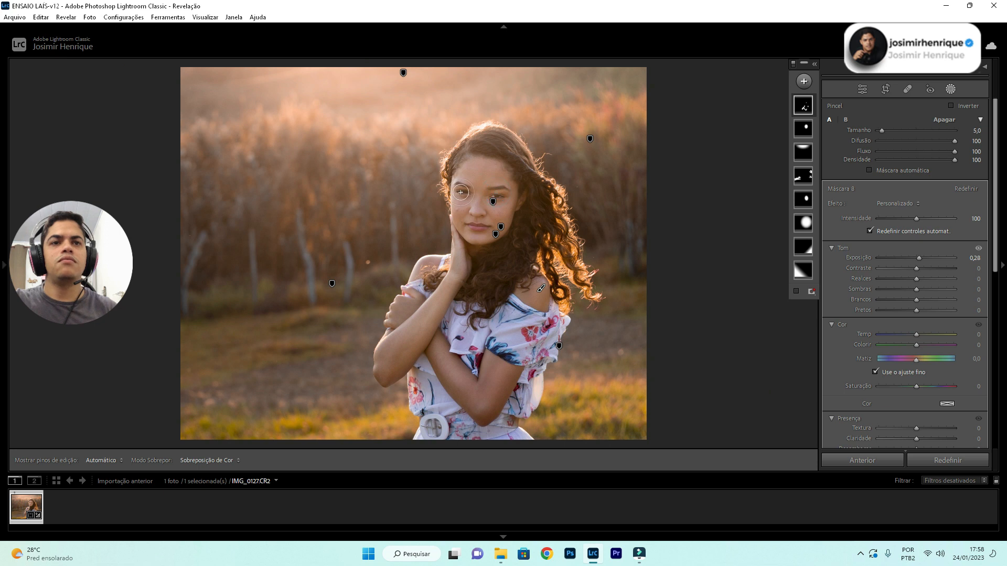
key(ctrl+z)
key(k)
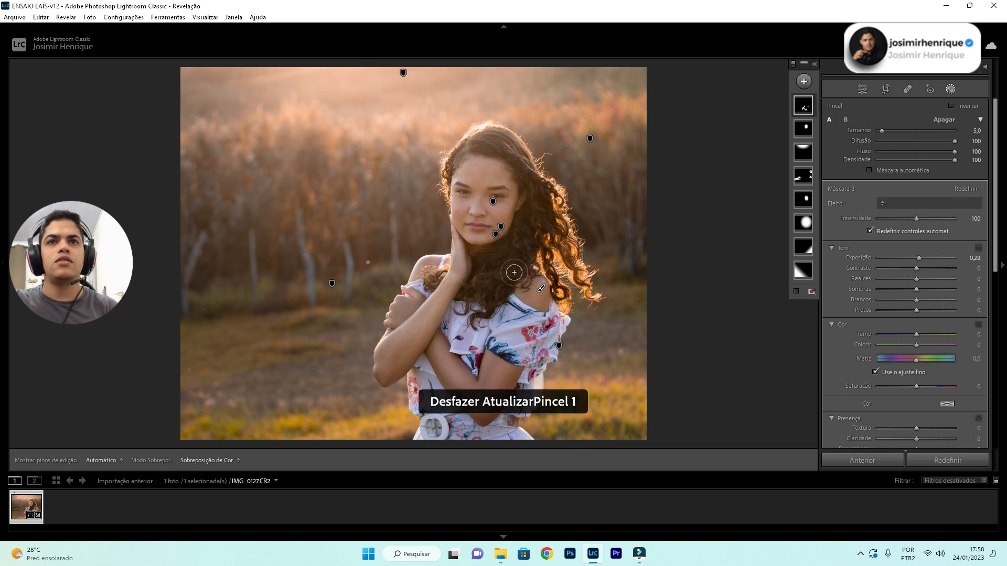
drag(461, 194, 484, 181)
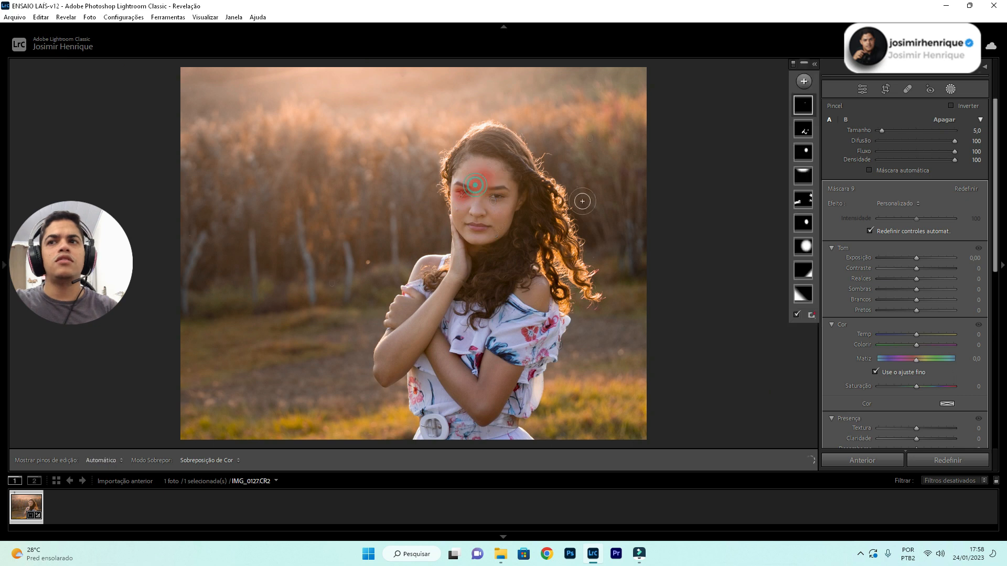
drag(917, 259, 920, 257)
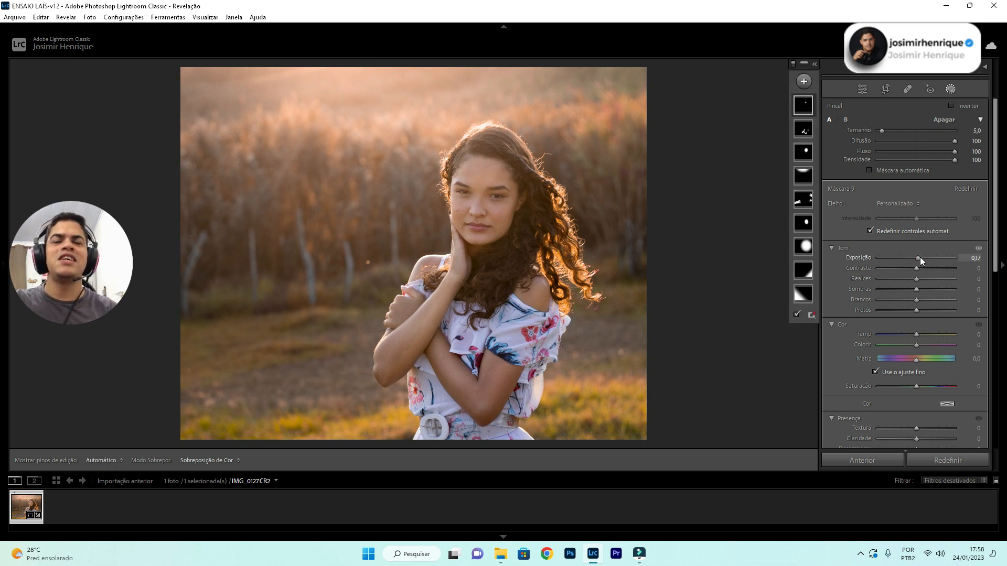
scroll(893, 265, down, 3)
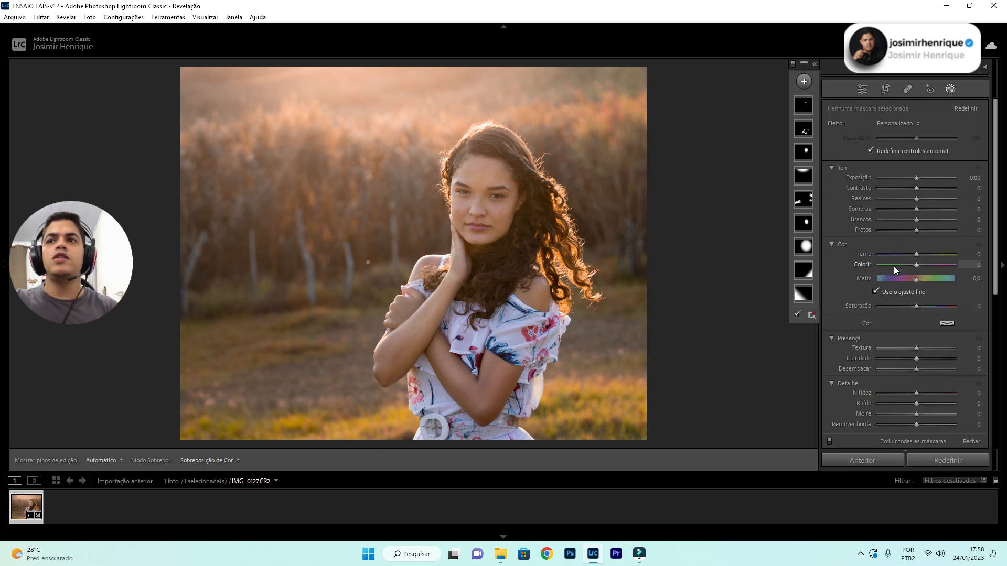
key(k)
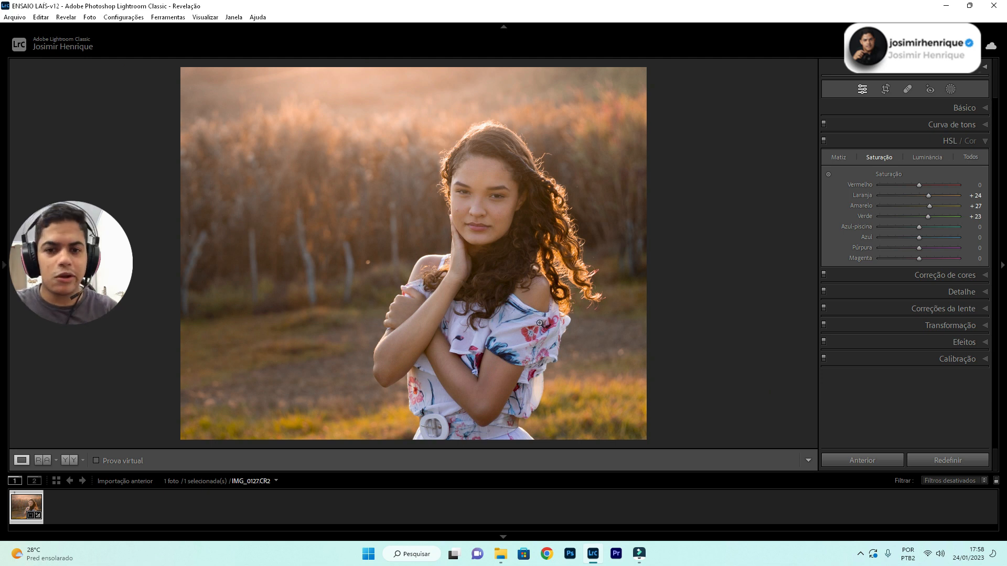
Step: Paint a new brush mask over all of the woman's visible skin: face, neck, shoulders, arms and hands
key(k)
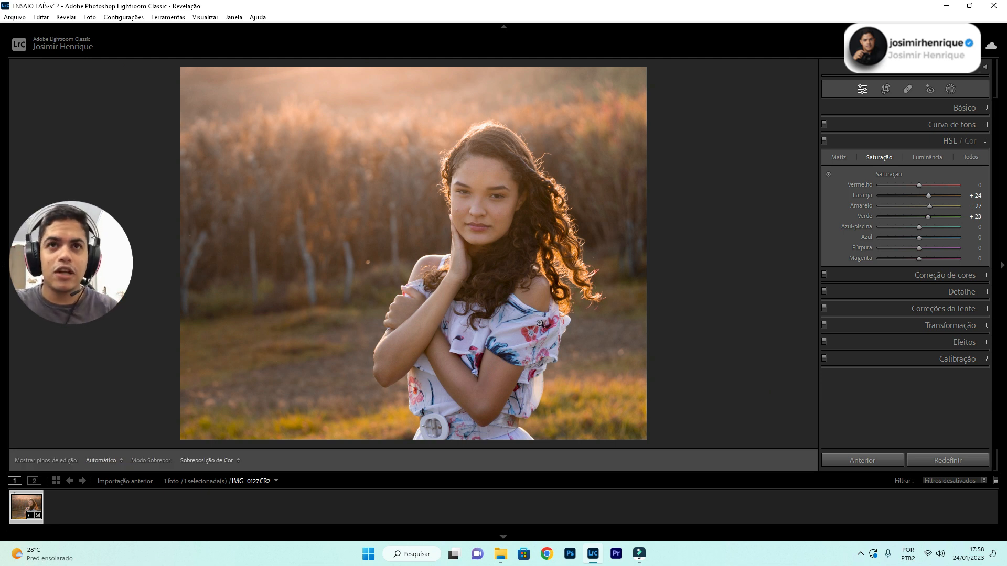
key(h)
mouse_move(476, 163)
mouse_down()
mouse_move(459, 185)
mouse_move(472, 228)
mouse_move(490, 232)
mouse_move(497, 216)
mouse_move(494, 187)
mouse_move(473, 208)
mouse_move(485, 170)
mouse_move(500, 174)
mouse_move(503, 206)
mouse_move(499, 220)
mouse_move(460, 221)
mouse_up()
mouse_move(462, 258)
mouse_down()
mouse_move(448, 293)
mouse_move(387, 371)
mouse_move(418, 341)
mouse_move(406, 307)
mouse_move(388, 360)
mouse_move(423, 341)
mouse_move(466, 391)
mouse_move(491, 391)
mouse_move(487, 365)
mouse_move(495, 365)
mouse_move(493, 401)
mouse_move(432, 342)
mouse_up()
mouse_move(526, 291)
mouse_down()
mouse_move(532, 282)
mouse_move(538, 295)
mouse_move(523, 293)
mouse_up()
drag(439, 262, 420, 276)
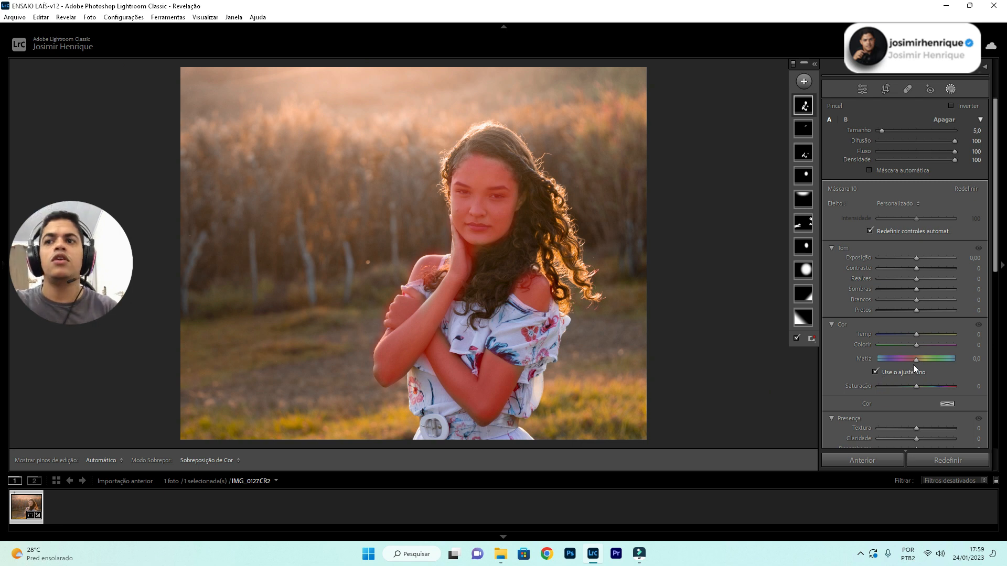
Step: Shift the skin mask's hue to −6.0 and close the masking tool
mouse_move(916, 362)
mouse_down()
mouse_move(814, 357)
mouse_move(934, 360)
mouse_up()
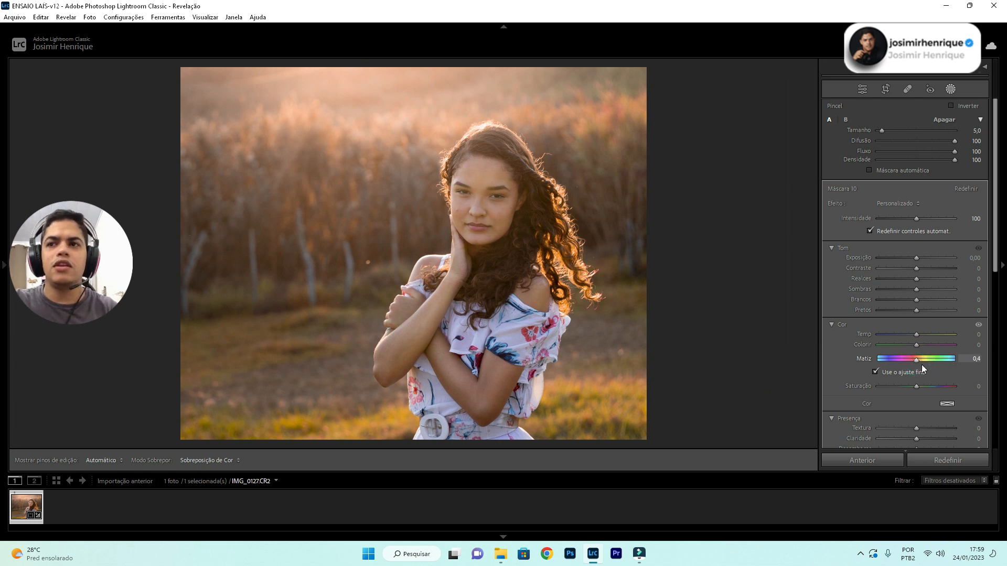
drag(921, 364, 913, 364)
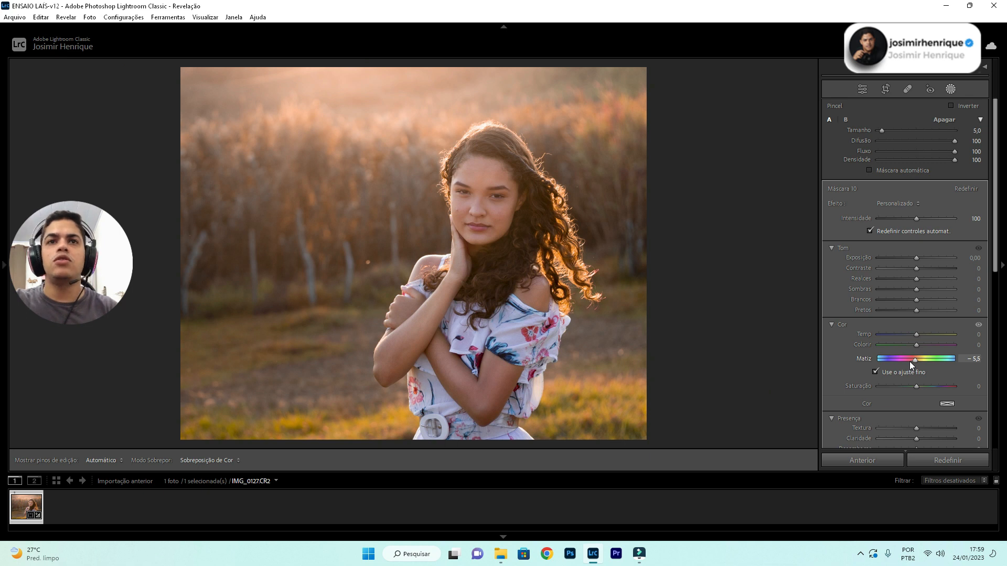
drag(909, 360, 883, 357)
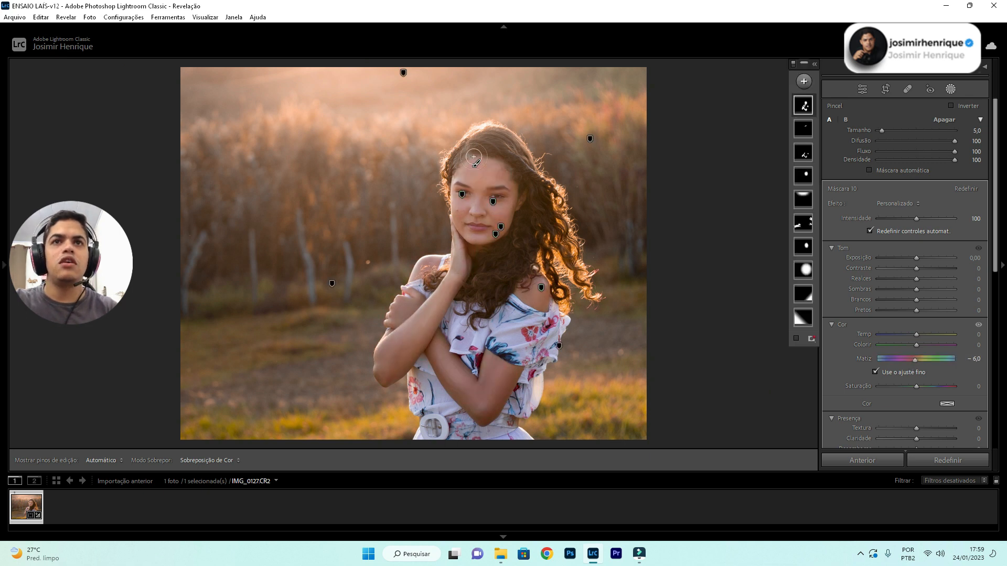
mouse_move(473, 157)
mouse_down()
mouse_move(498, 166)
mouse_move(461, 174)
mouse_move(489, 160)
mouse_move(511, 181)
mouse_up()
drag(456, 254, 451, 288)
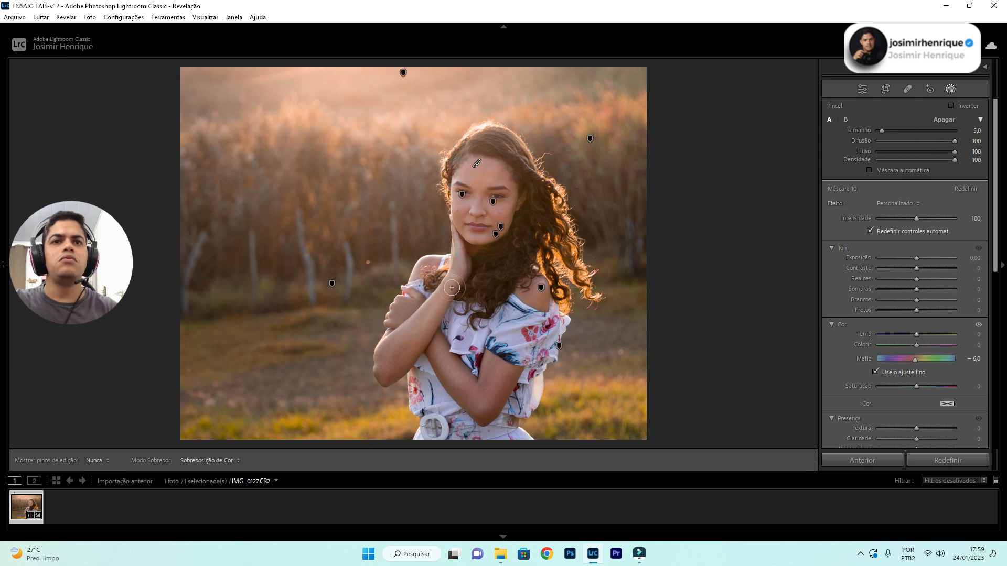
click(950, 89)
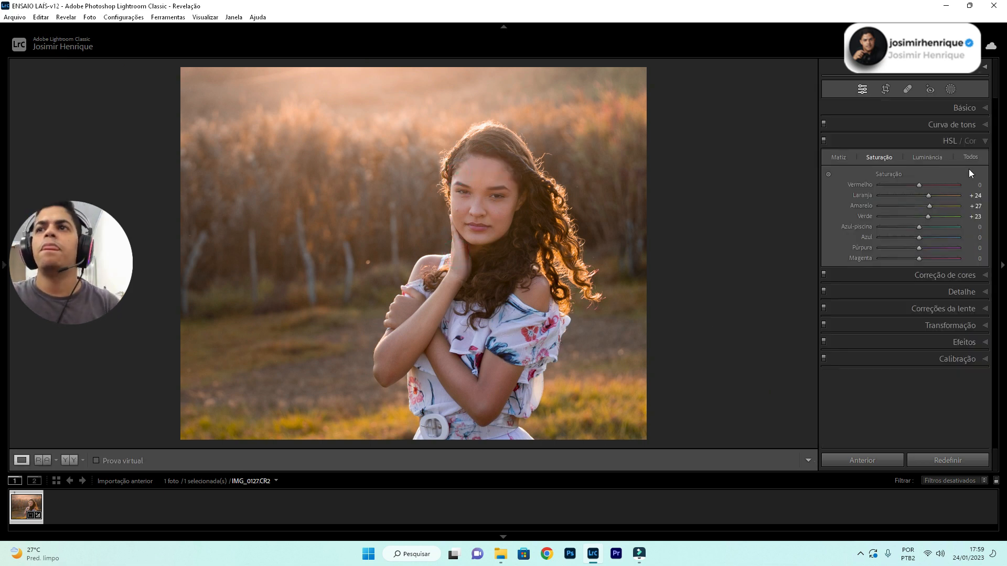
Step: Set the HSL luminance of red to +8 and orange to +17, and raise green saturation to +32
click(939, 159)
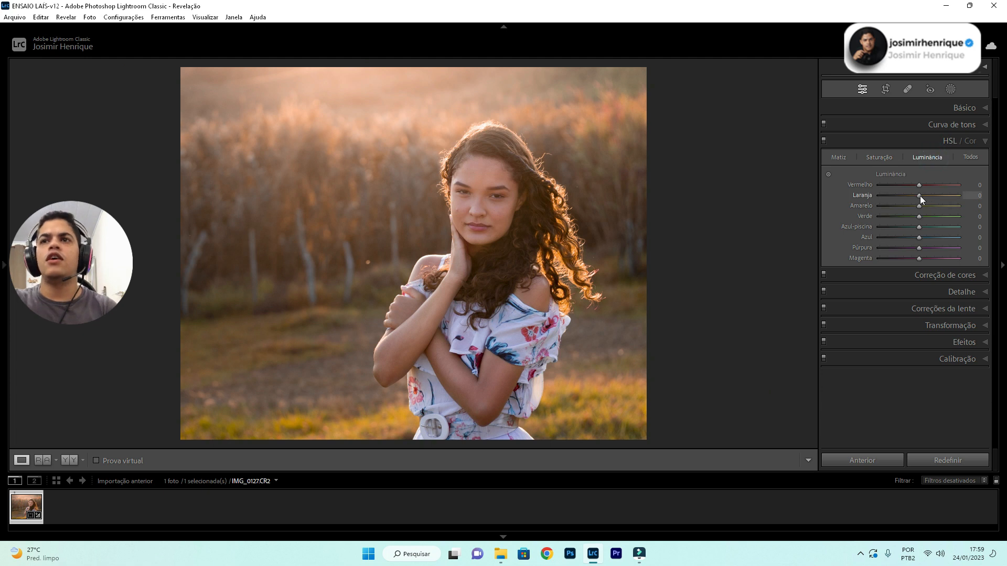
drag(919, 195, 922, 184)
click(881, 159)
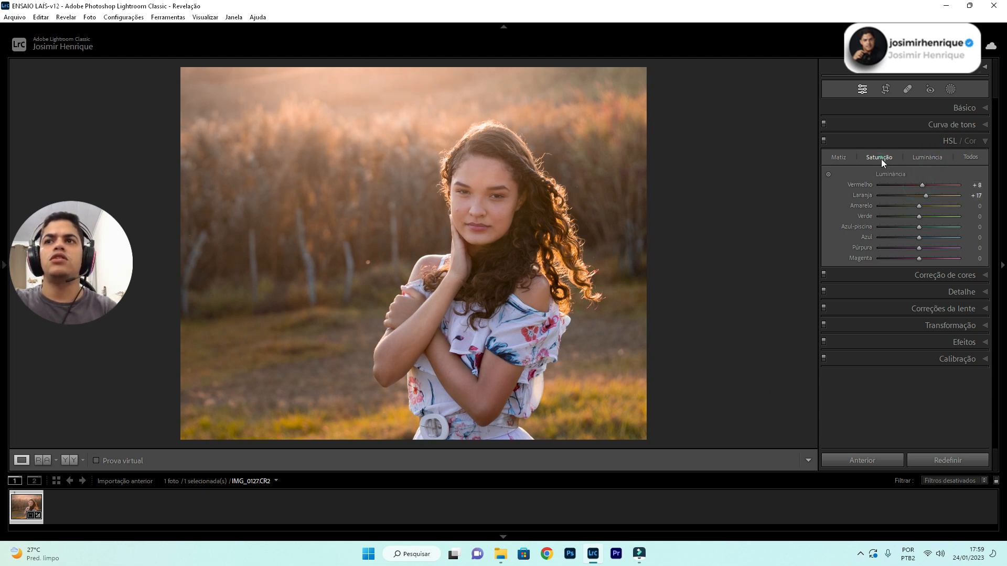
drag(927, 215, 931, 216)
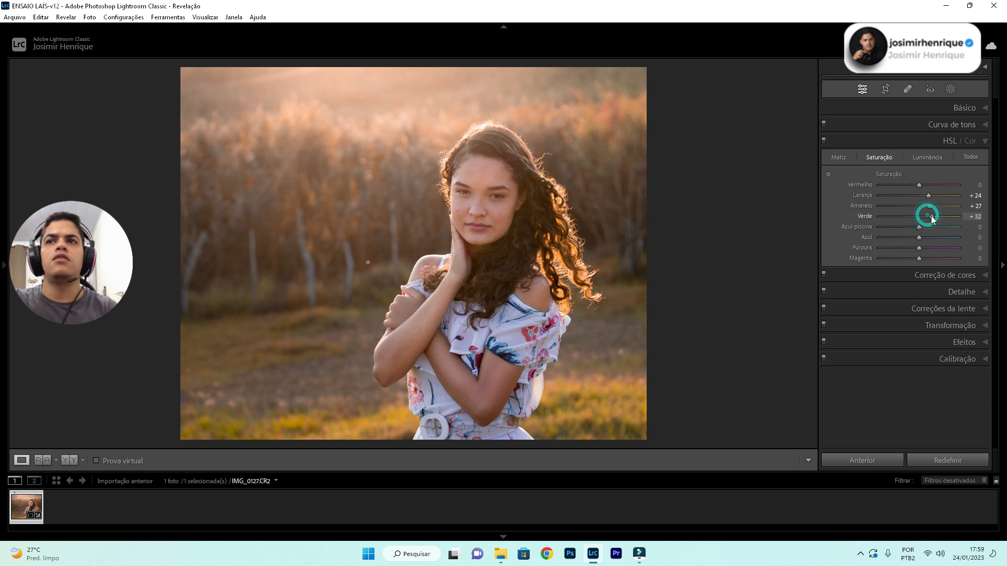
Step: Set the photo's overall saturation to +4 and vibrance to +1
click(838, 157)
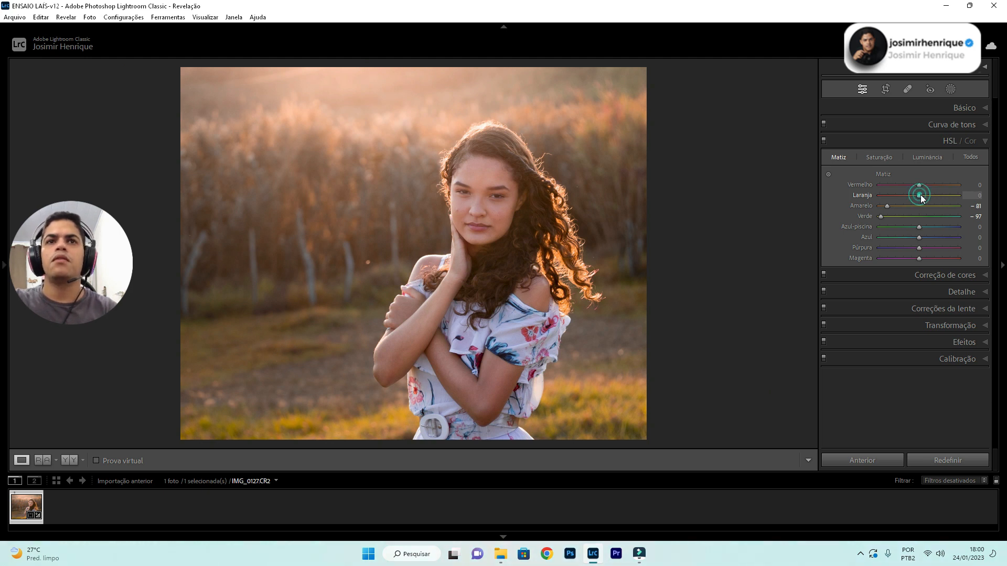
click(963, 107)
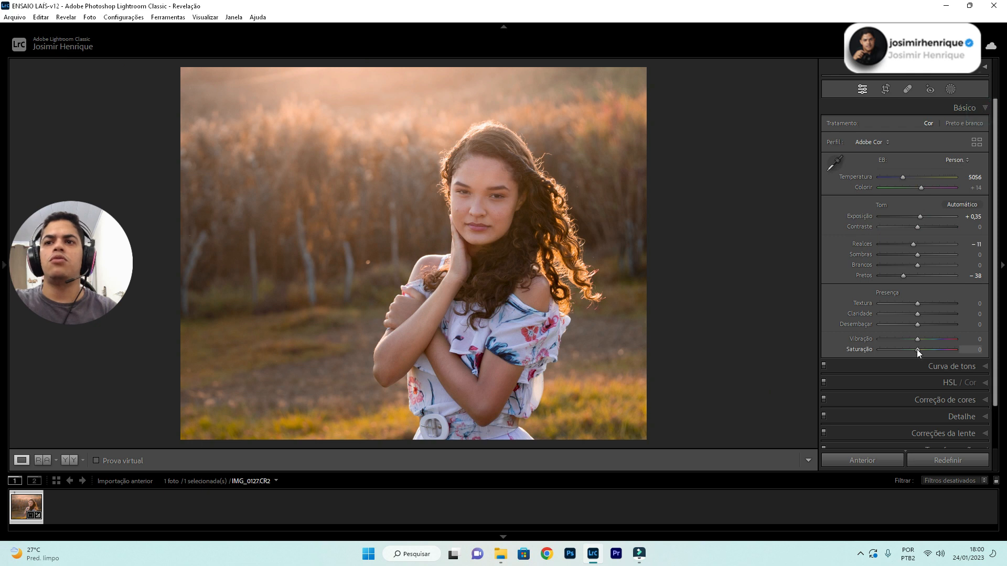
drag(918, 349, 920, 349)
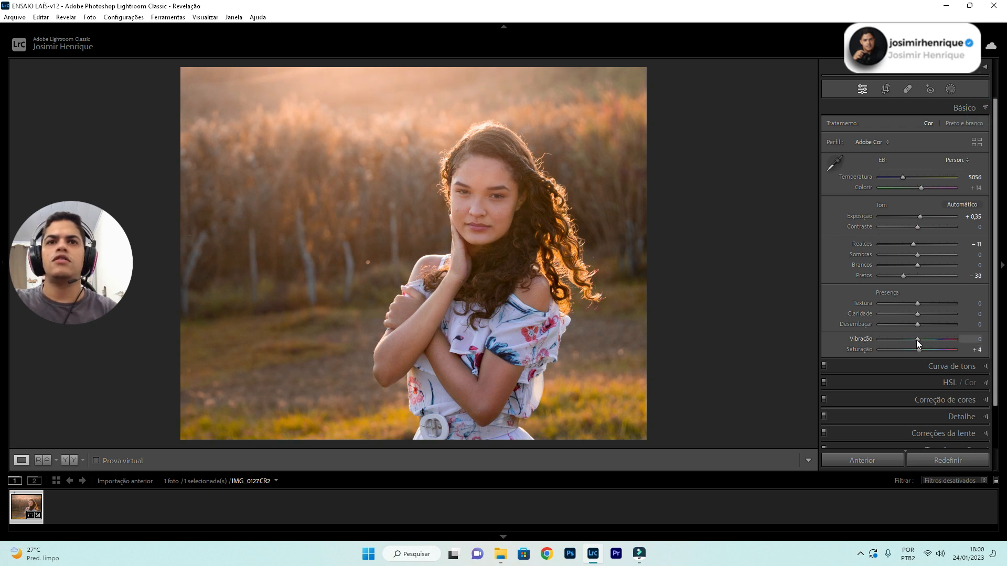
drag(917, 340, 918, 342)
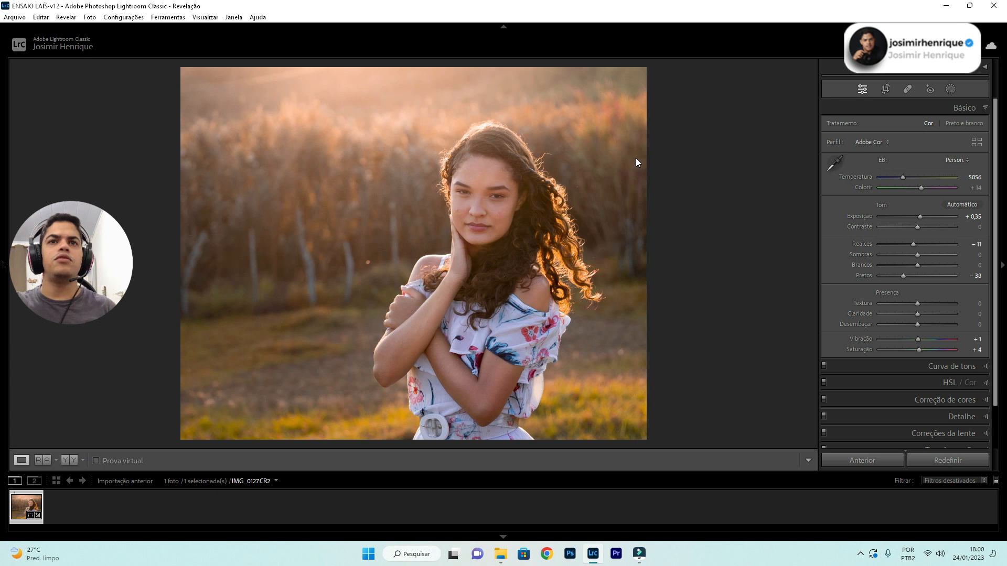
Step: Compare the photo before and after editing, and review its HSL hue and basic tone settings
key(backslash)
key(backslash)
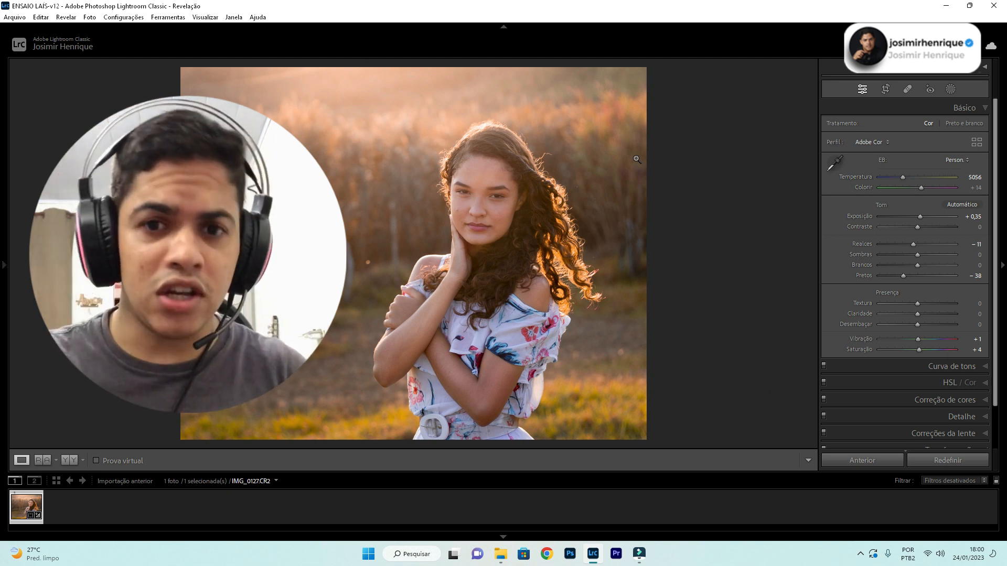
click(974, 108)
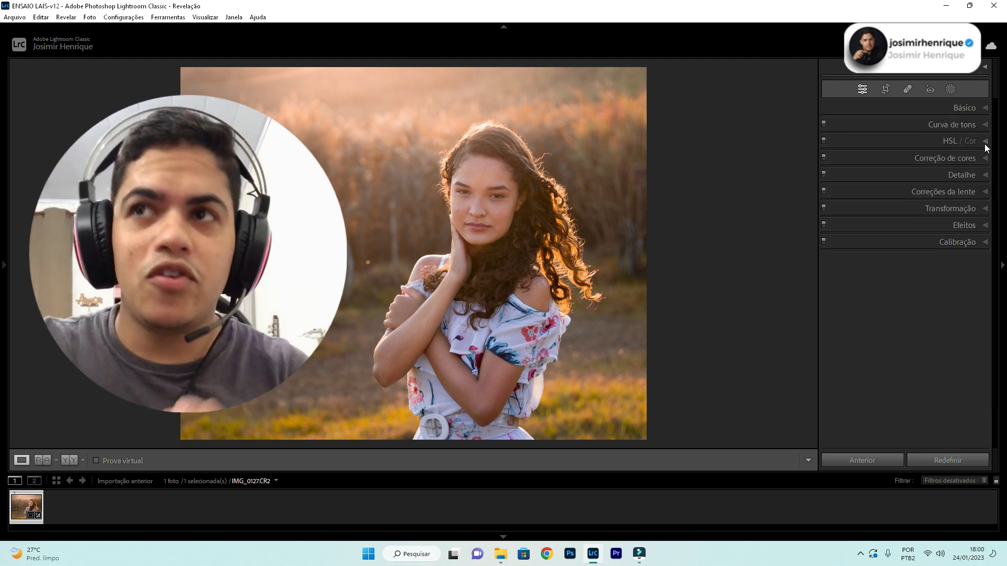
click(986, 142)
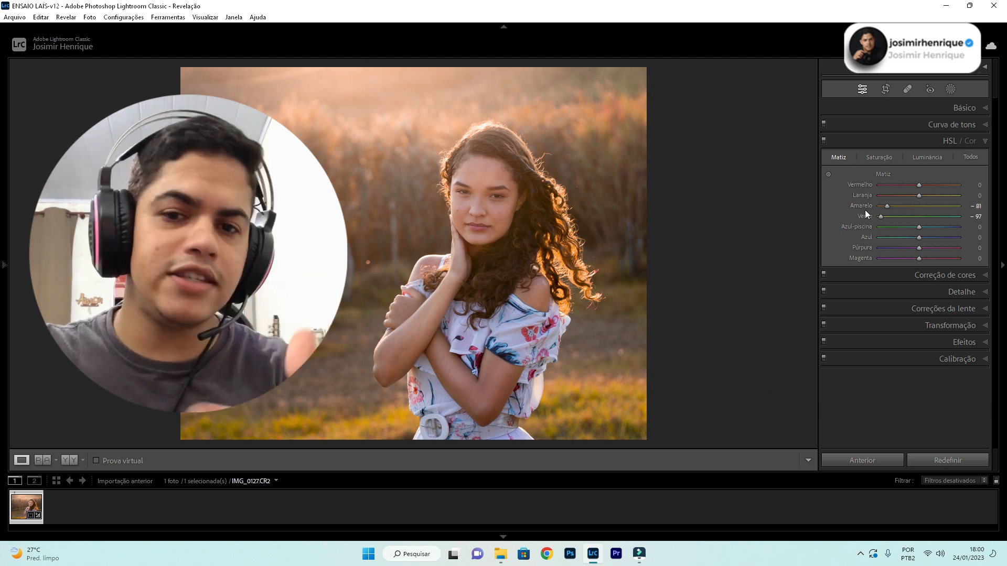
click(982, 108)
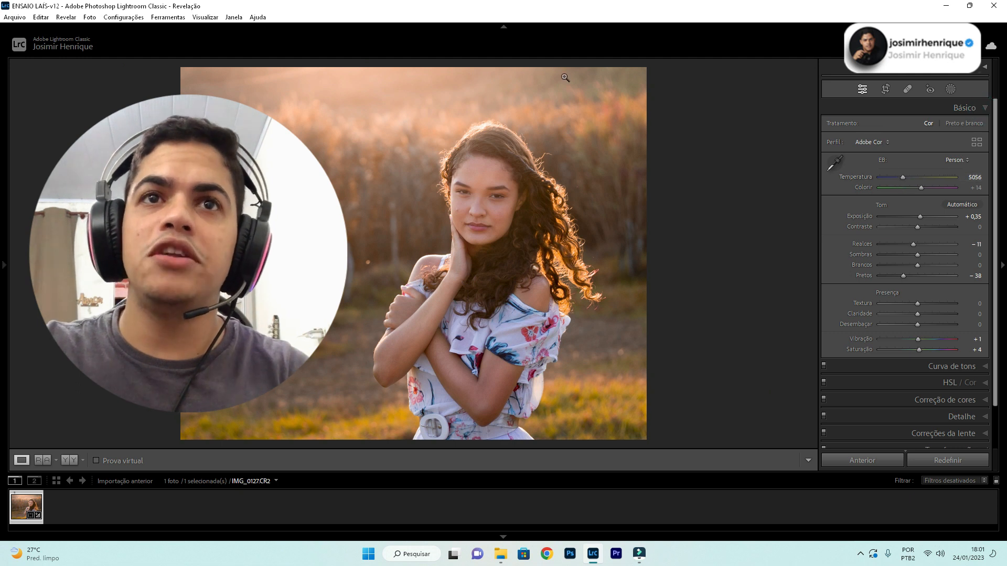